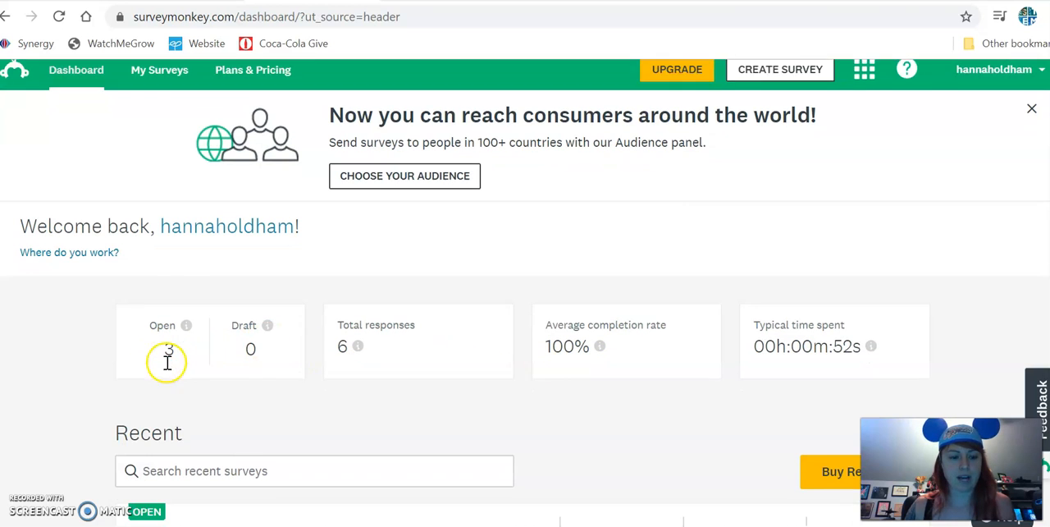
Begin creating a new survey from the account dashboard.
scroll(164, 358, down, 1)
scroll(500, 382, down, 2)
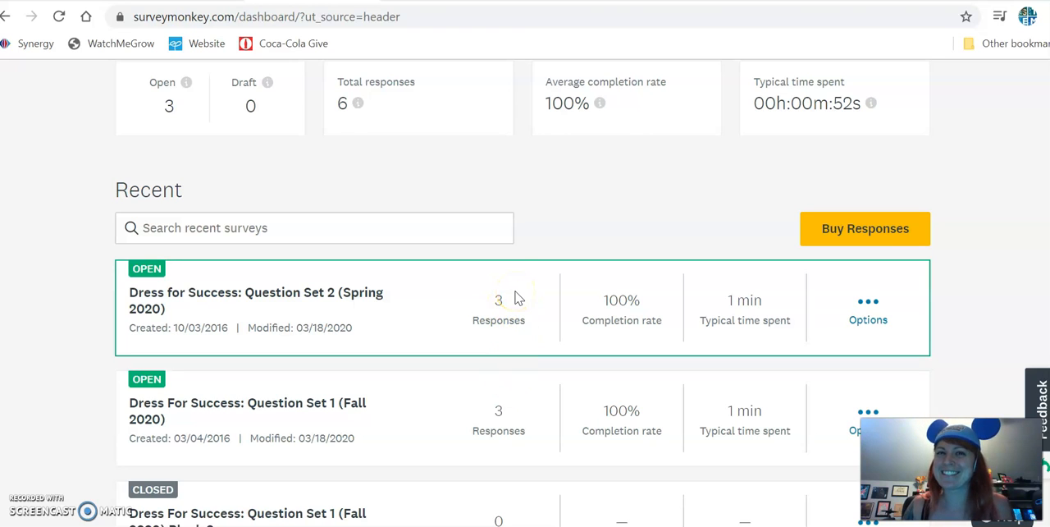
scroll(515, 298, up, 3)
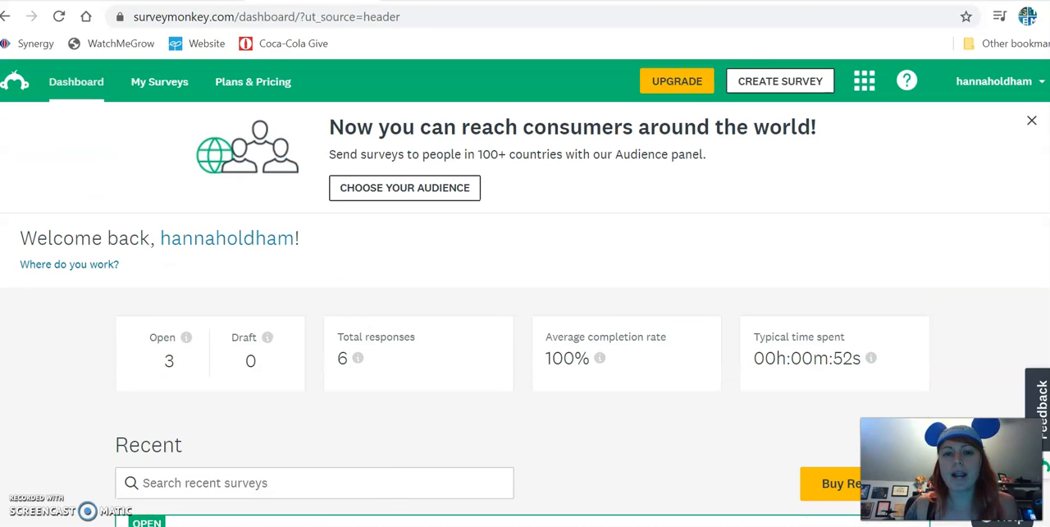
click(788, 82)
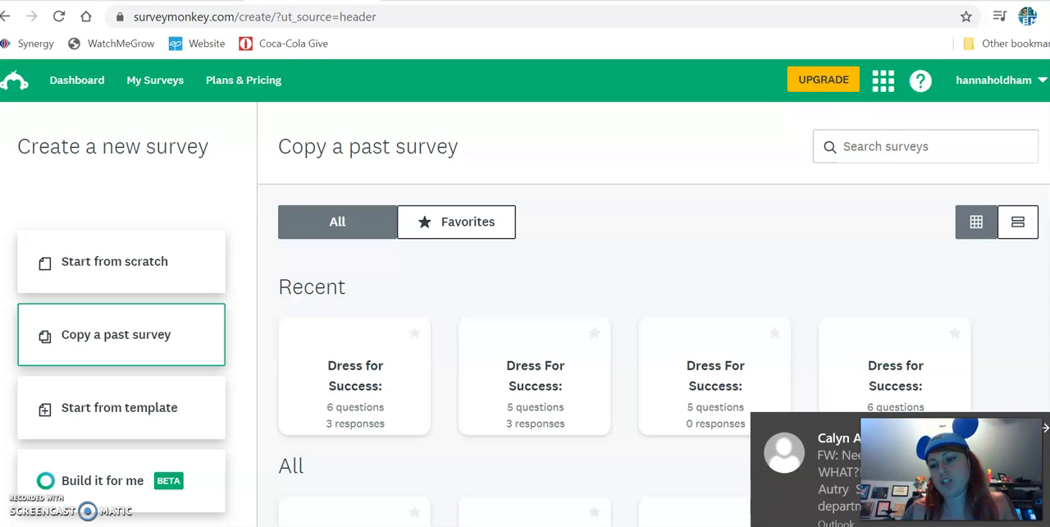
click(755, 242)
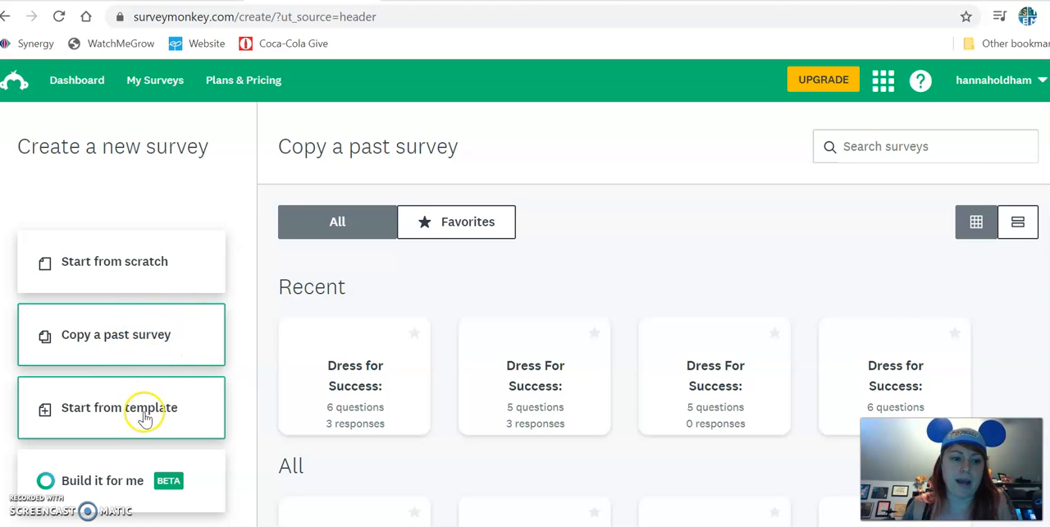
Start a survey from scratch and name it "Fake Video Survey".
click(142, 262)
text(Fake Video Surveyu)
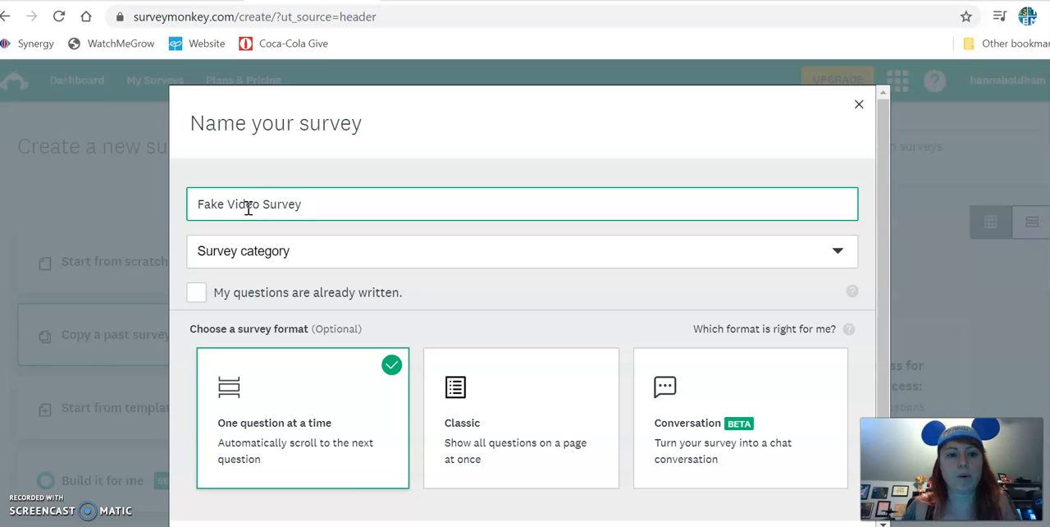
click(312, 264)
click(311, 267)
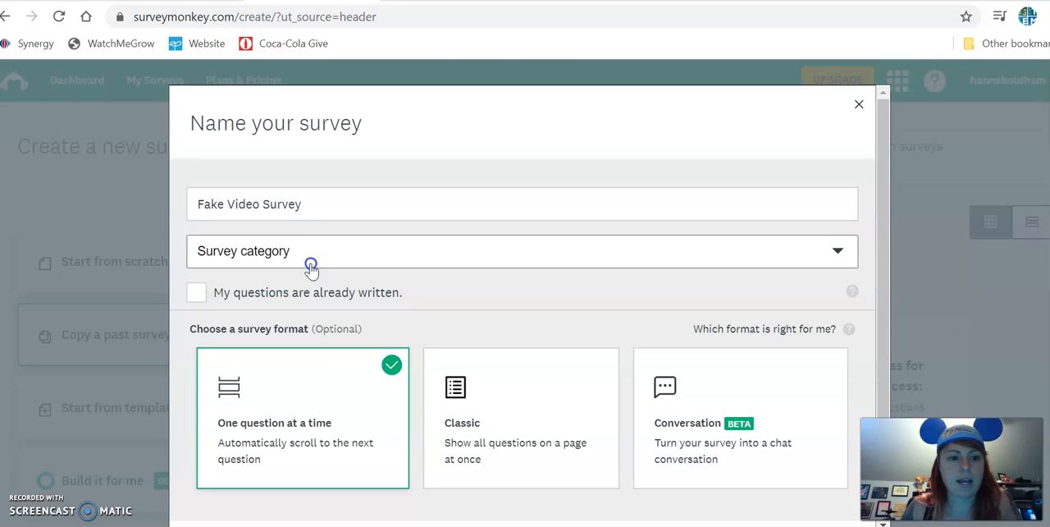
click(204, 296)
click(197, 293)
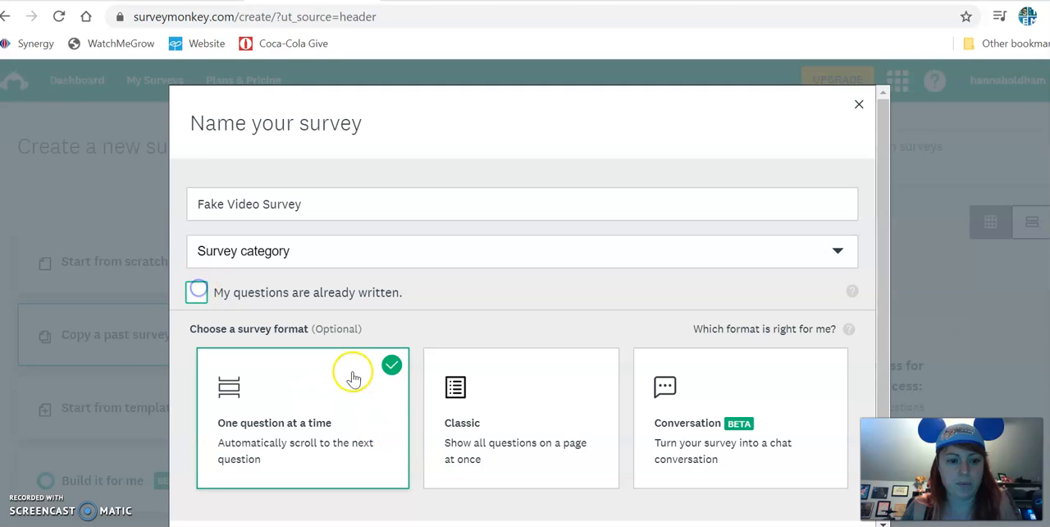
Create the survey, keeping the "One question at a time" format.
scroll(352, 431, down, 1)
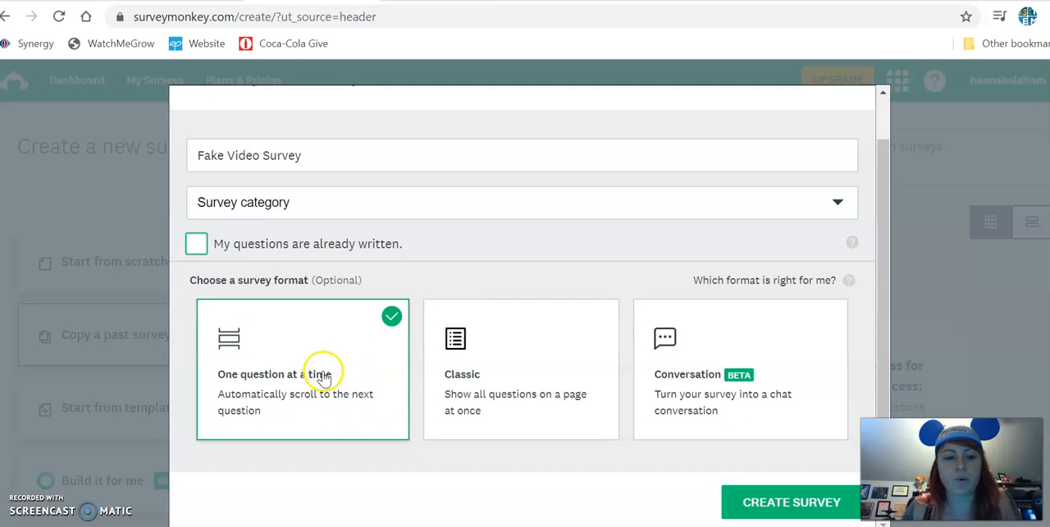
click(741, 504)
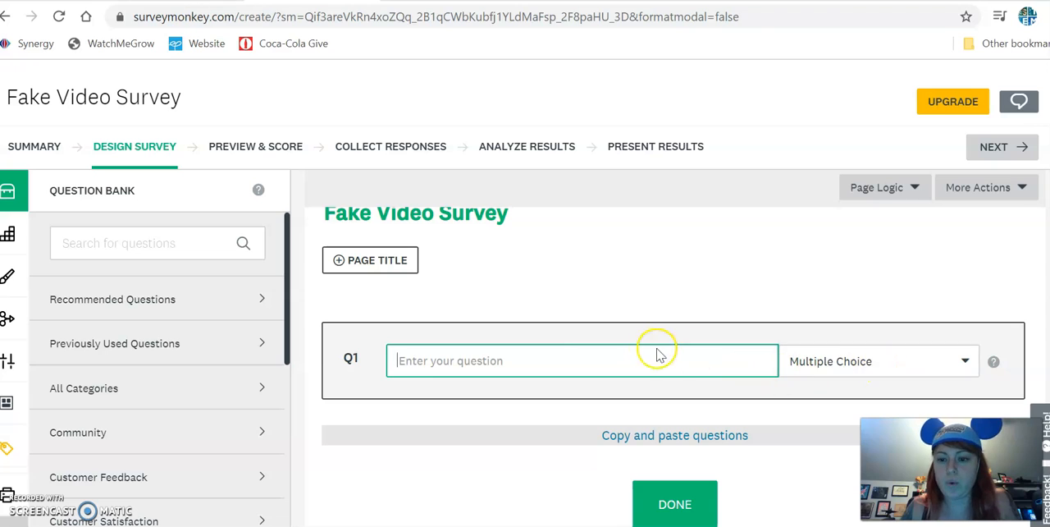
Enter "What is your grade?" as the first question, keeping Multiple Choice as its type.
text(What)
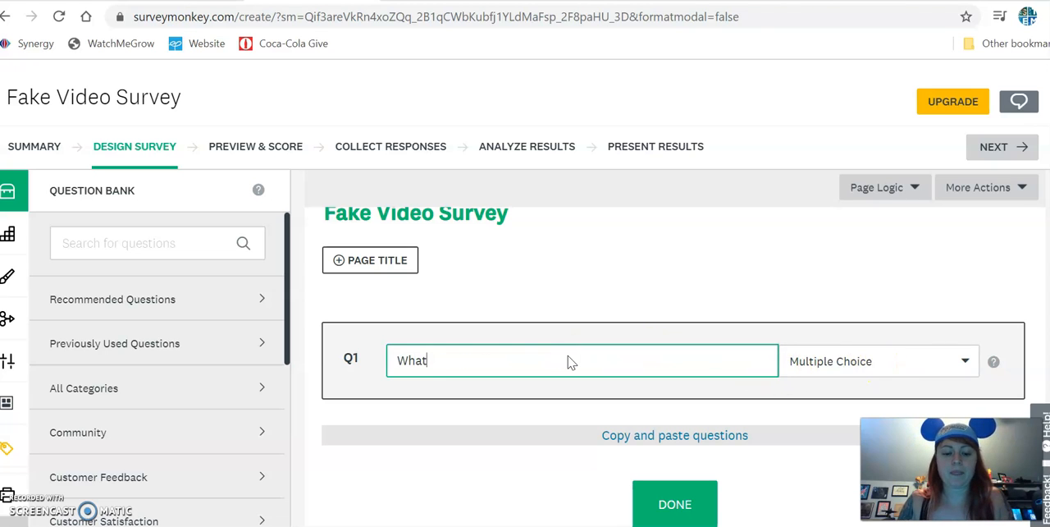
text( is your grde)
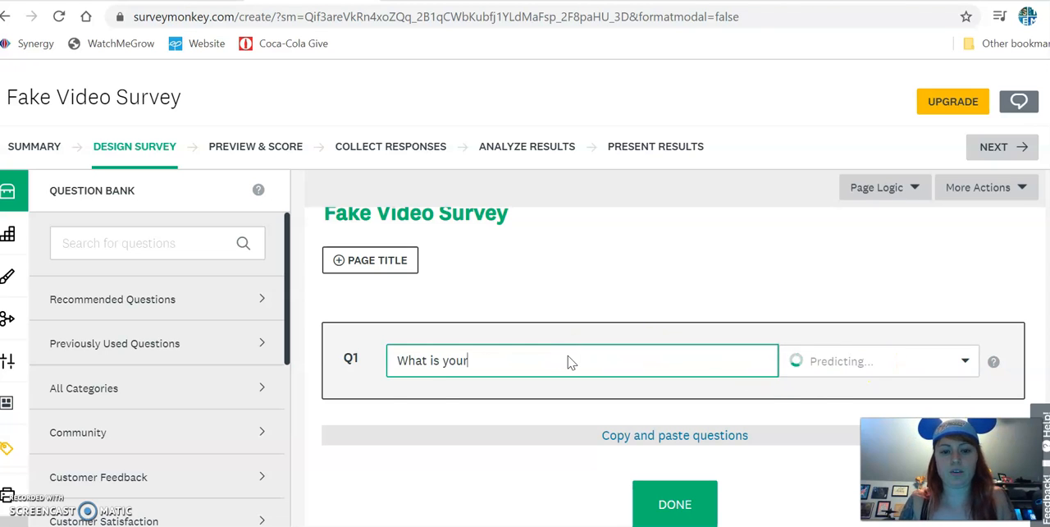
key(BackSpace)
key(BackSpace)
text(ade?)
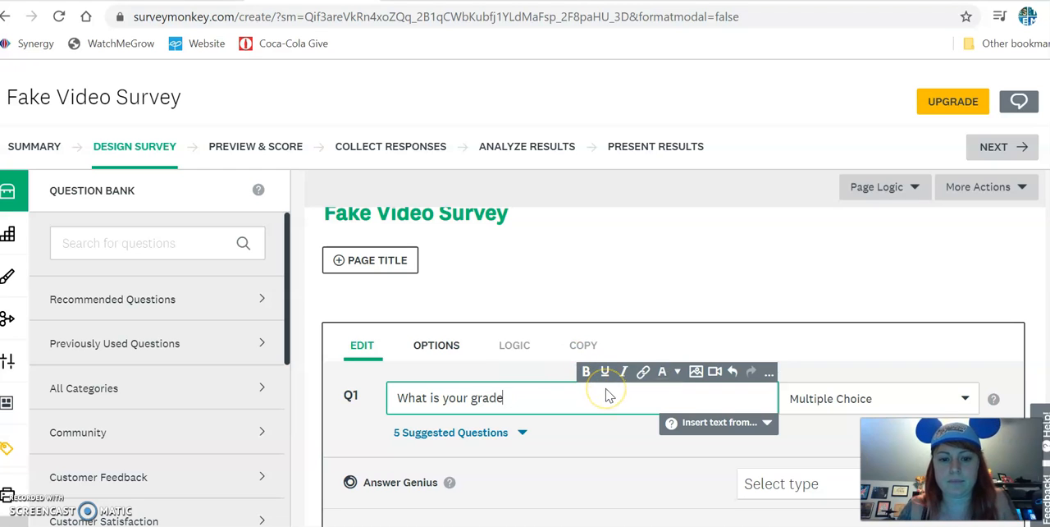
click(609, 288)
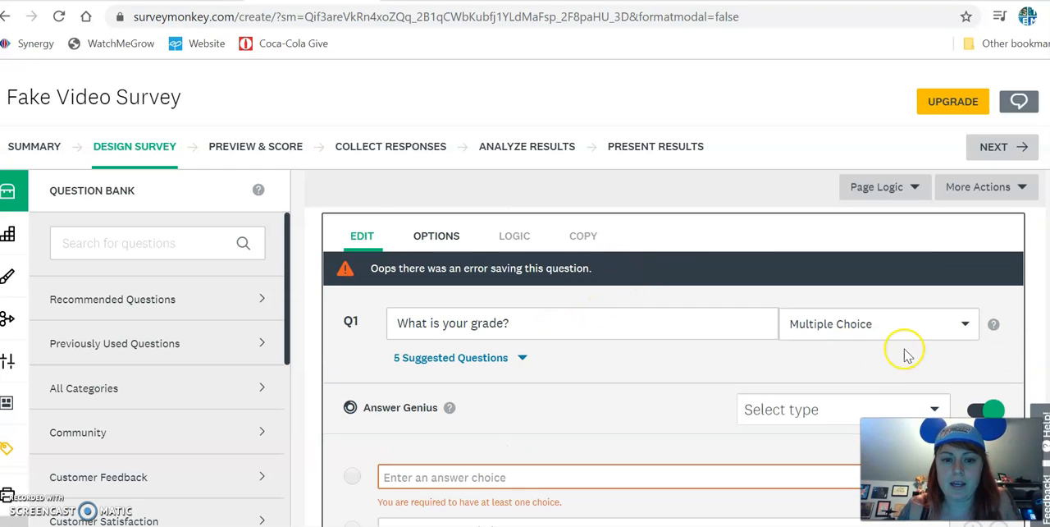
click(912, 326)
click(711, 368)
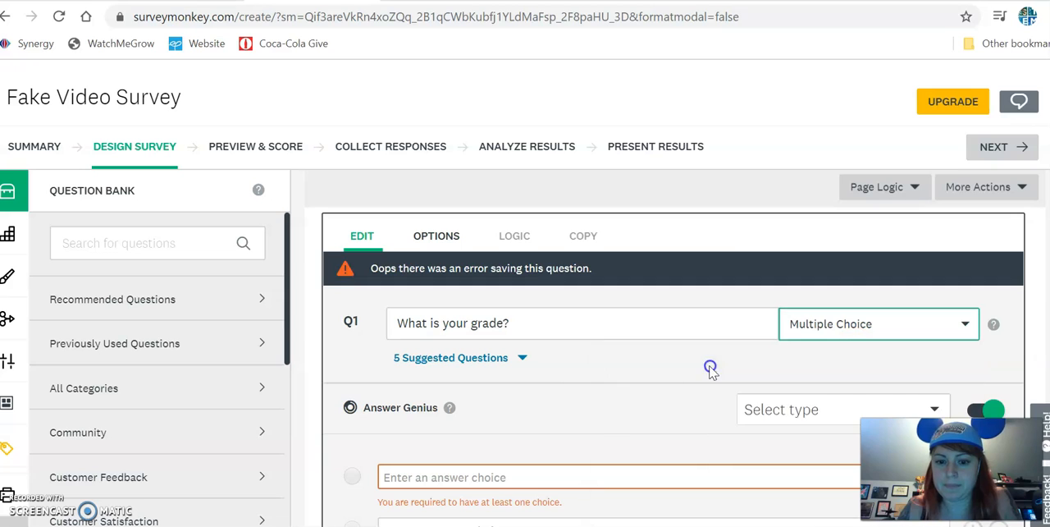
Enter the answer choices 9th, 10th, 11th and 12th for the grade question.
scroll(572, 398, down, 1)
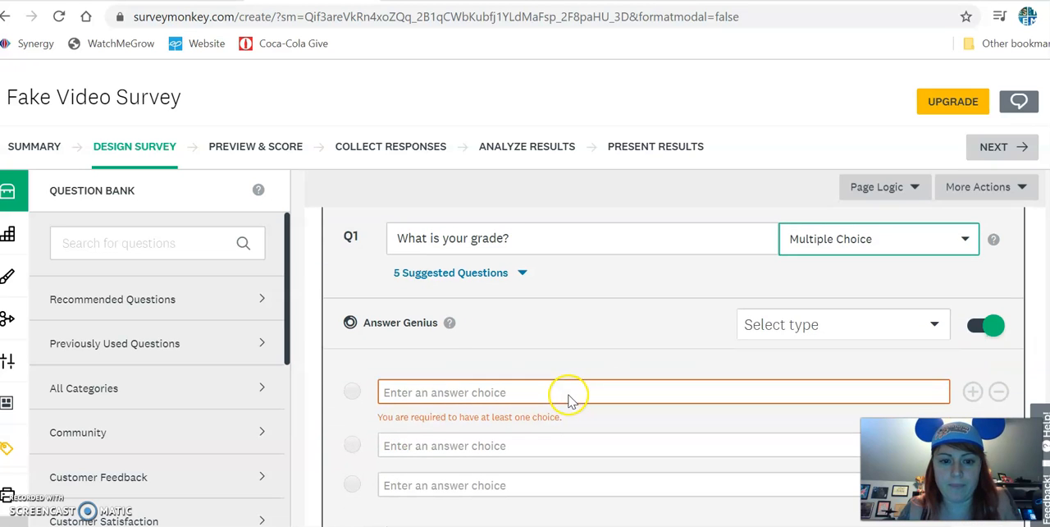
click(432, 392)
text(9th)
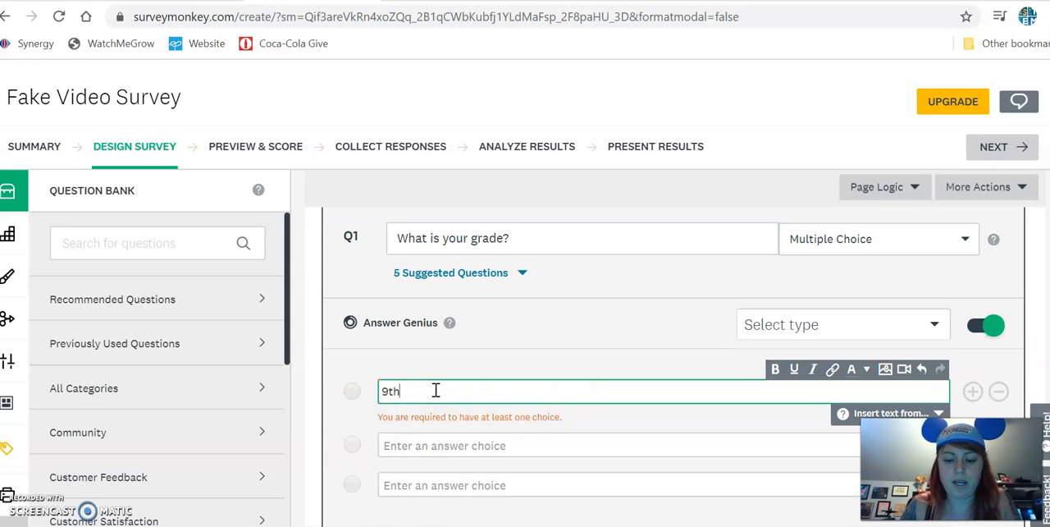
click(447, 447)
text(10th)
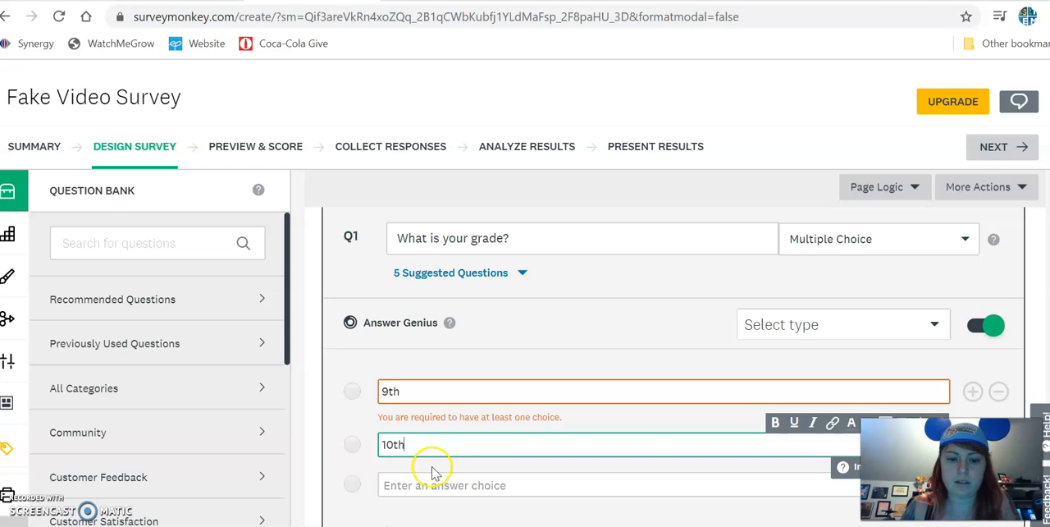
click(435, 486)
text(11th)
scroll(430, 460, down, 1)
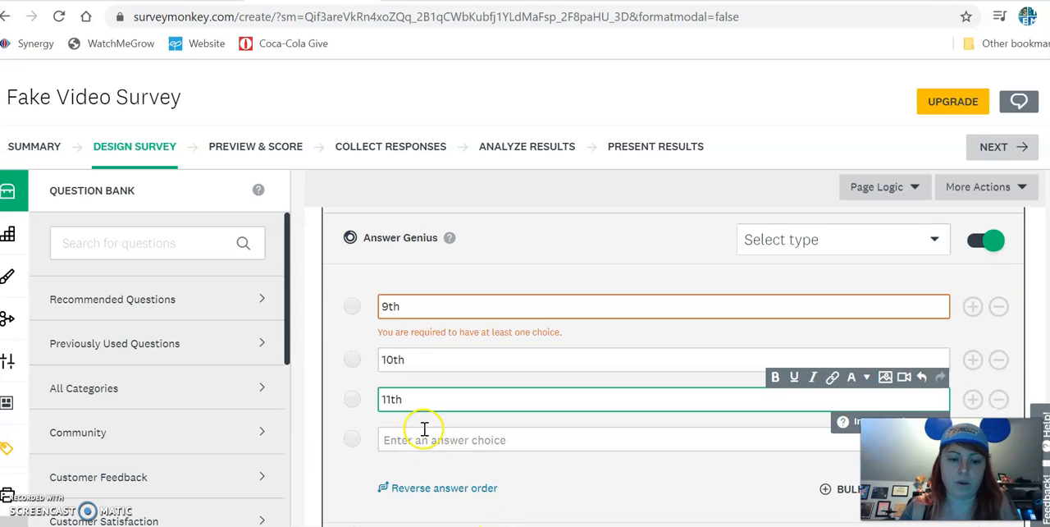
click(427, 439)
text(12th)
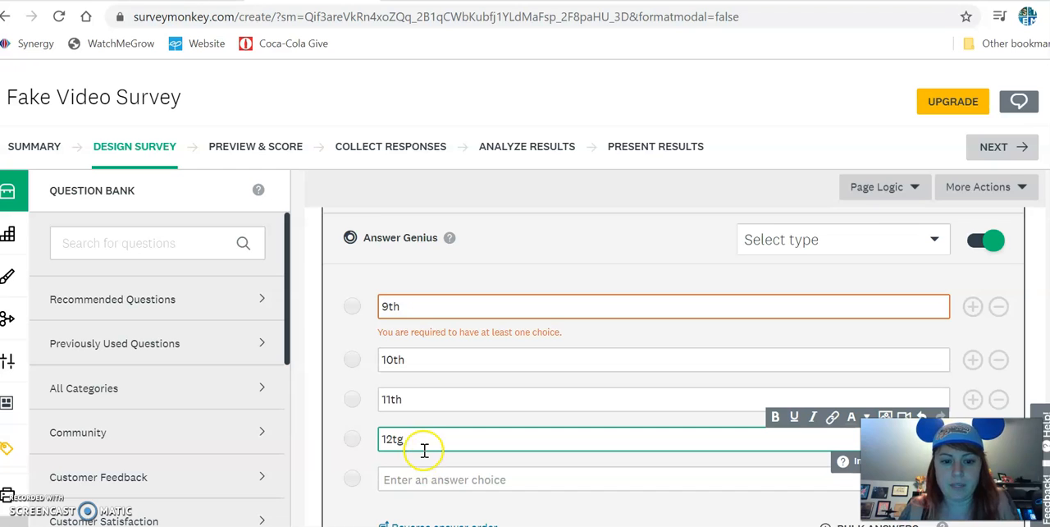
click(634, 261)
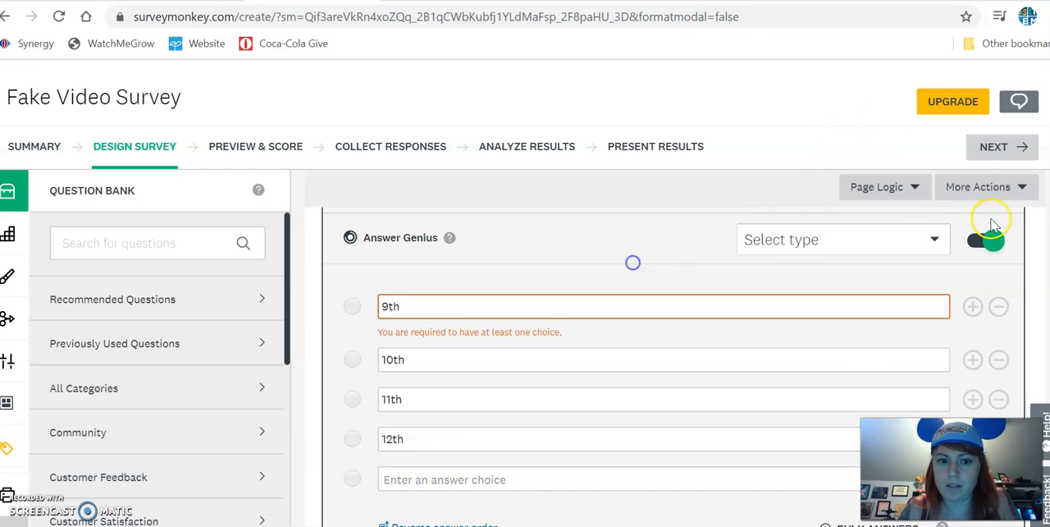
click(932, 246)
click(930, 251)
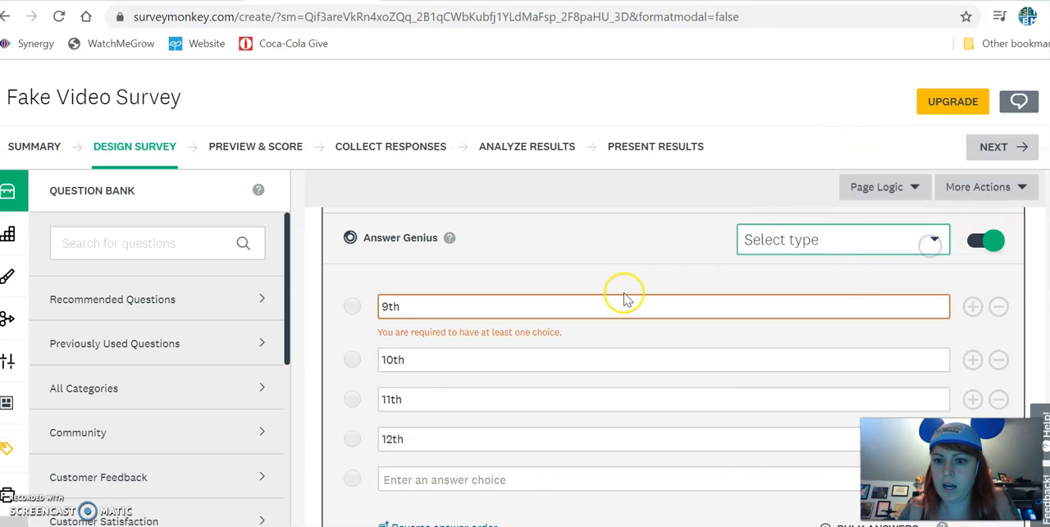
scroll(626, 295, up, 3)
scroll(797, 320, down, 5)
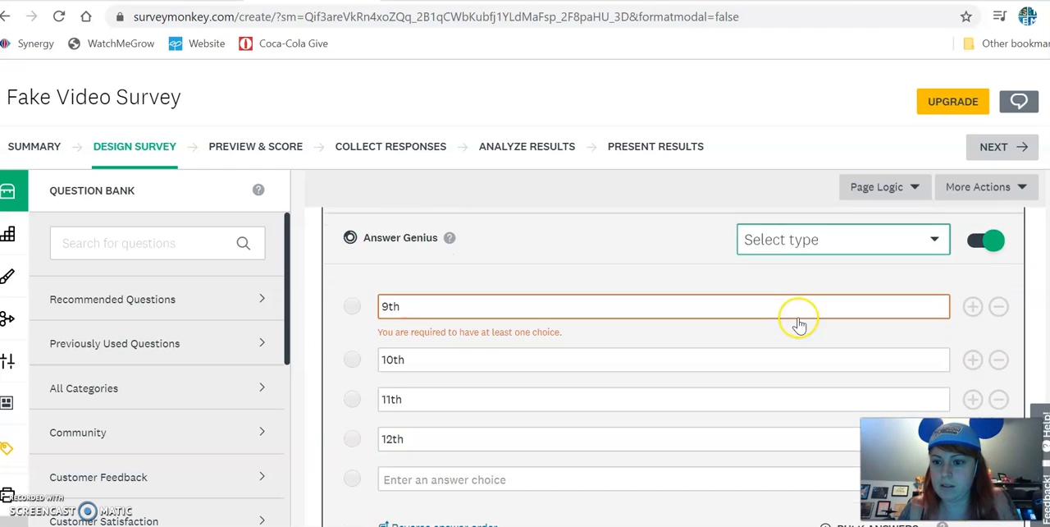
Save the grade question and add a second question below it.
scroll(481, 445, down, 2)
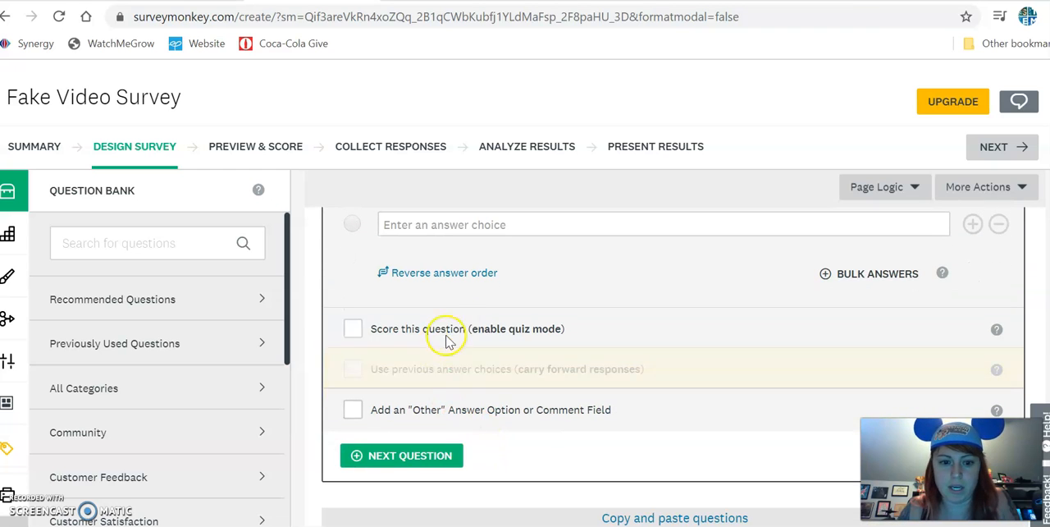
click(414, 456)
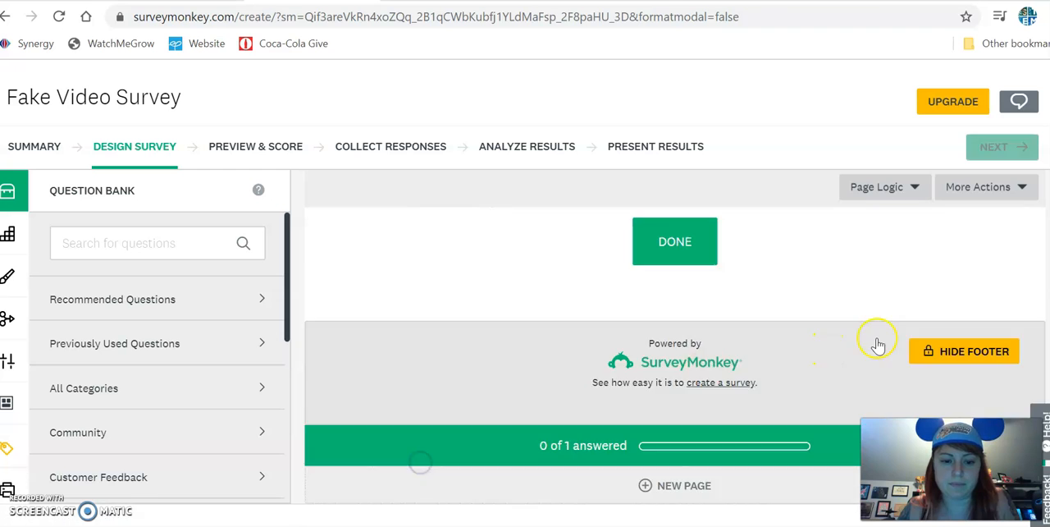
scroll(569, 362, up, 5)
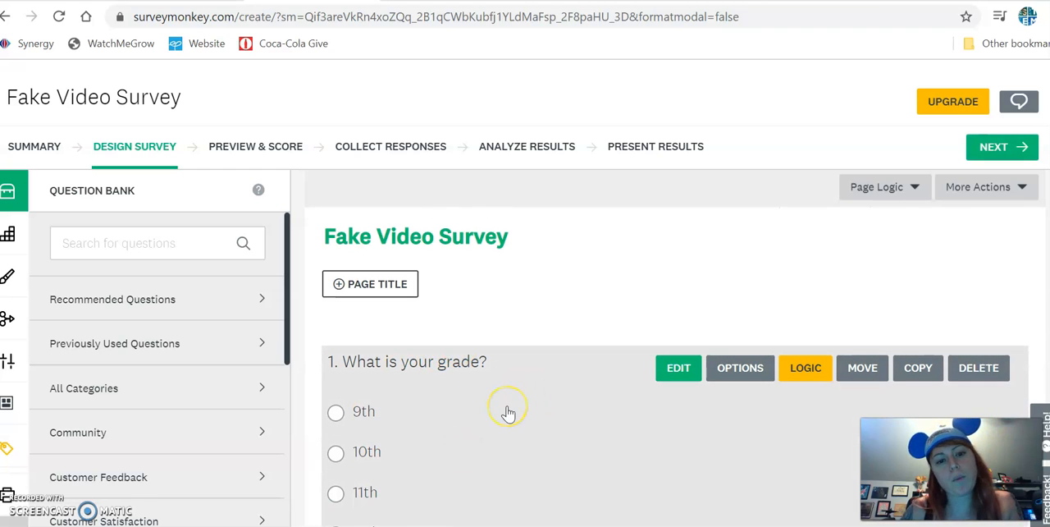
scroll(508, 413, down, 5)
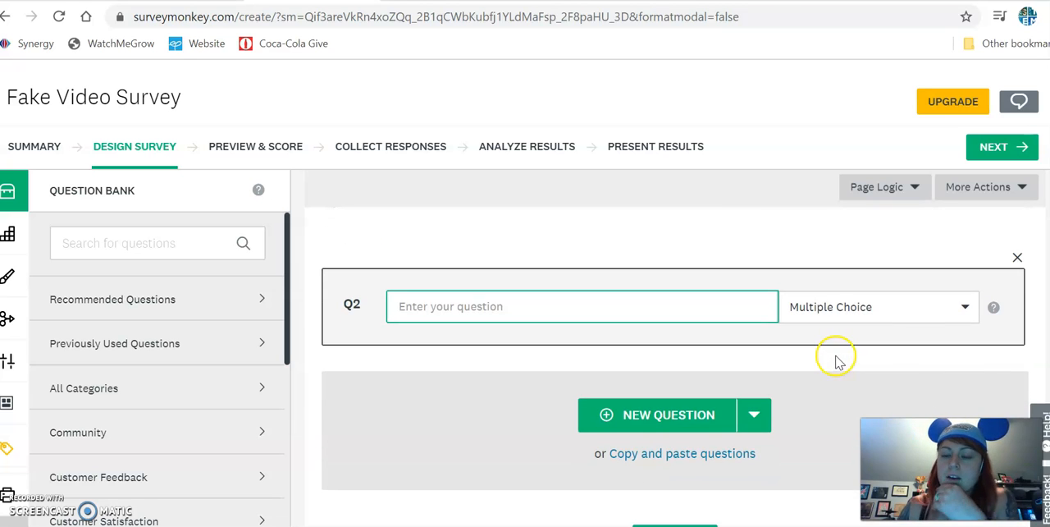
Set the second question's type to Checkboxes and enter "choose all that apply" as its text.
click(915, 309)
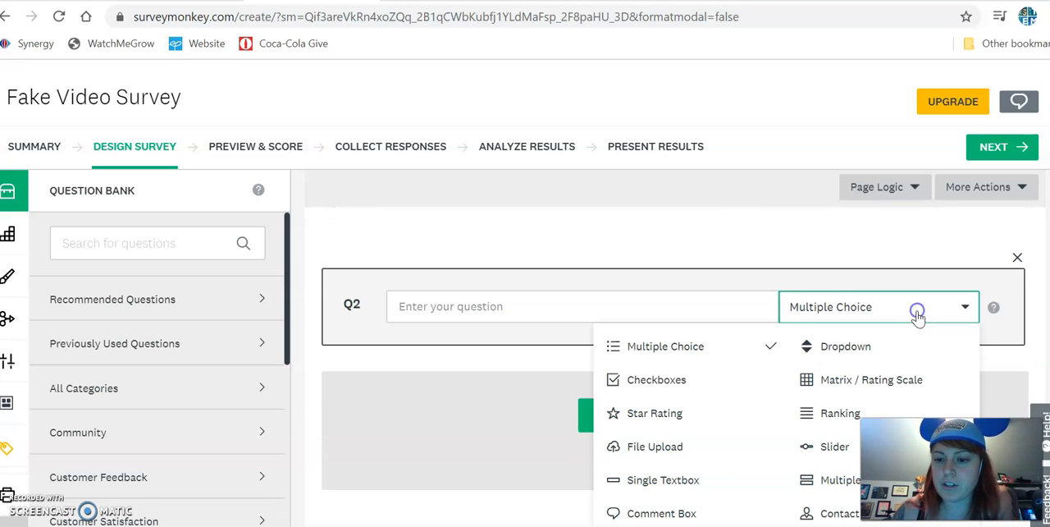
click(711, 381)
text(choose all that apply)
click(451, 445)
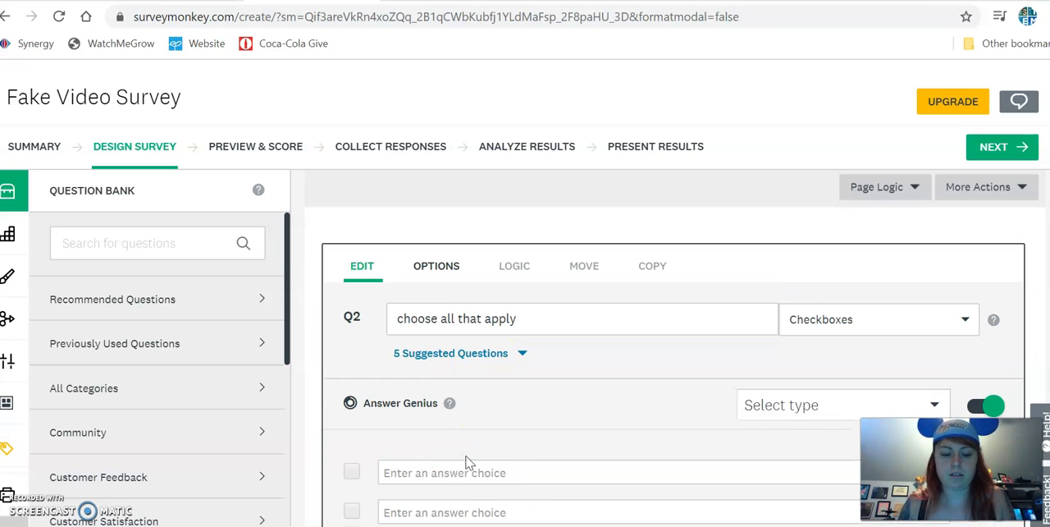
Enter three answer choices starting with the doctor's title and surname: "is awesome", "is driving me crazy with stupid videos" and "is really funny".
click(468, 472)
text(Dr. Oldham is awesome)
scroll(470, 472, down, 1)
click(473, 425)
text(Dr. Oldham is driving me crazy with stupid videos)
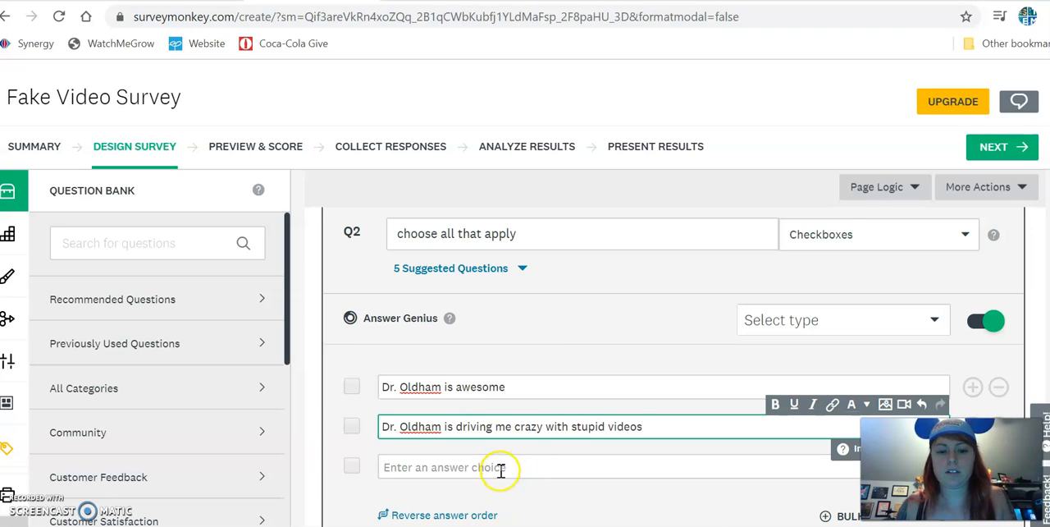
click(500, 467)
text(Dr. Oldham is)
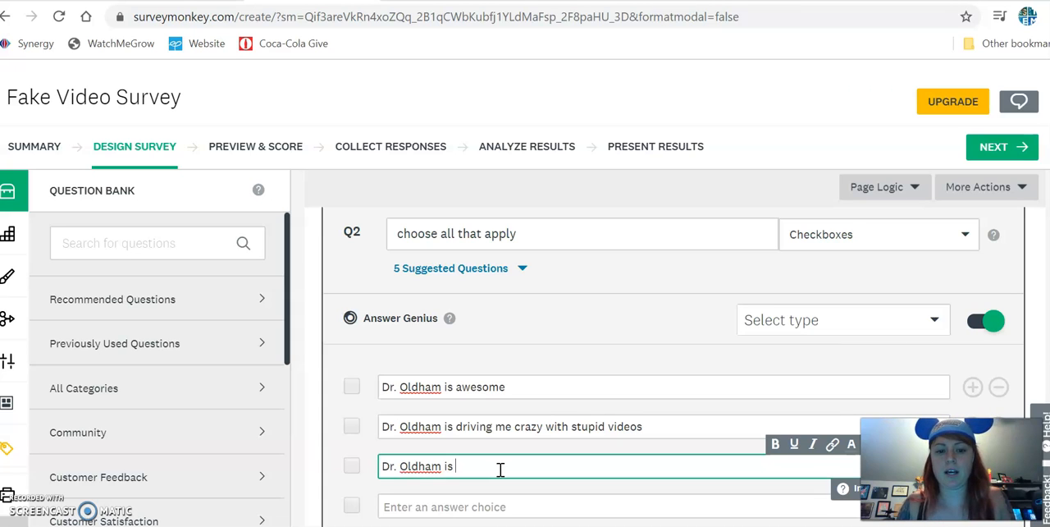
text( really funny)
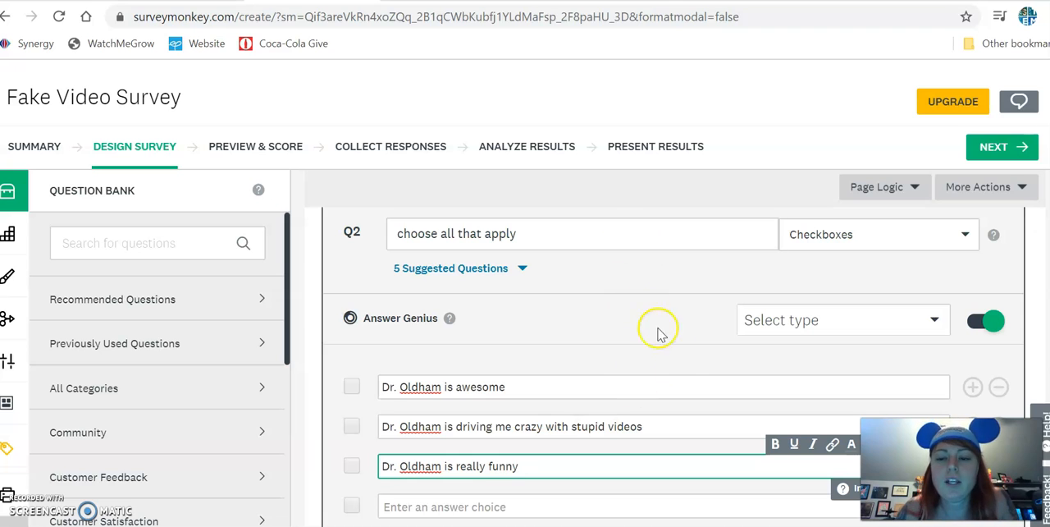
Save the checkbox question and add a third question below it.
scroll(681, 345, down, 1)
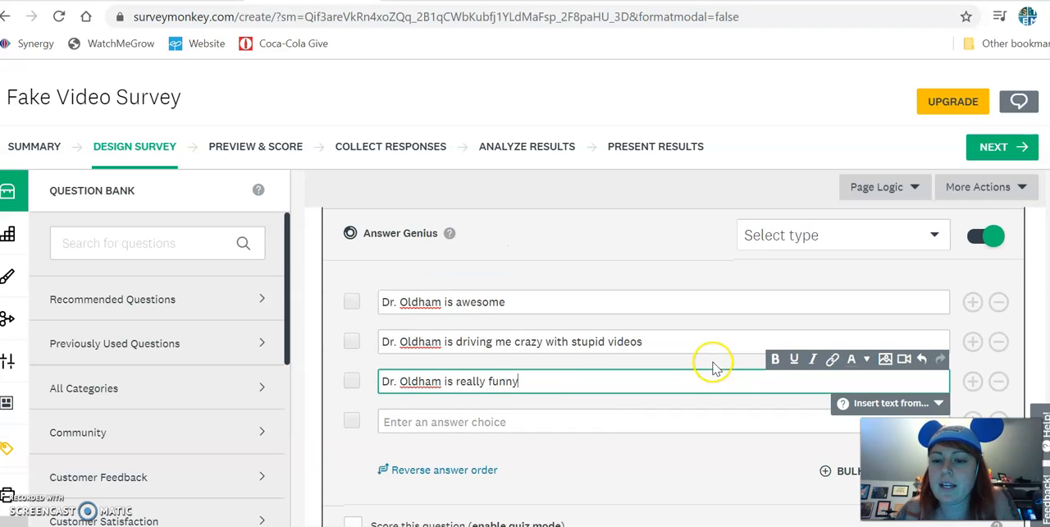
scroll(574, 459, down, 1)
scroll(421, 491, down, 2)
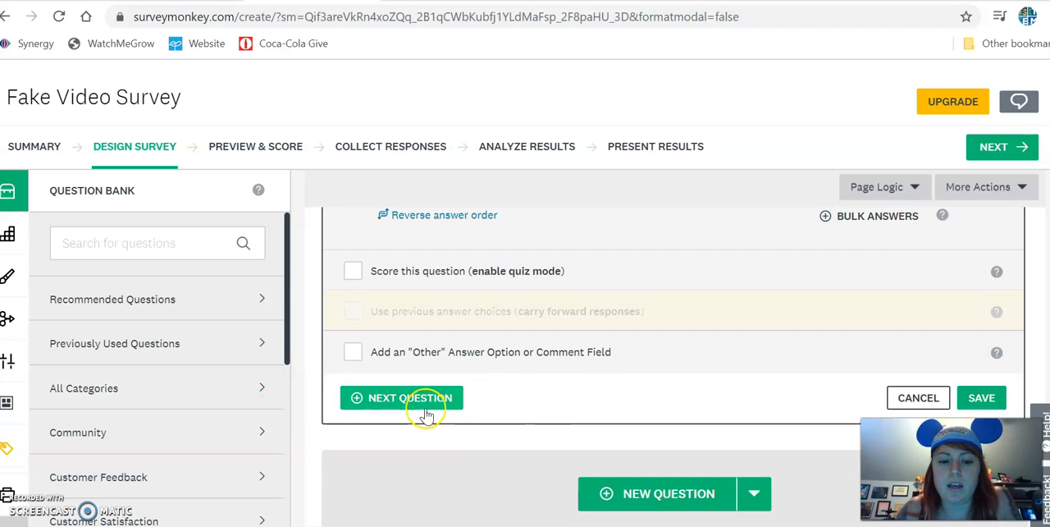
click(421, 400)
scroll(761, 412, up, 6)
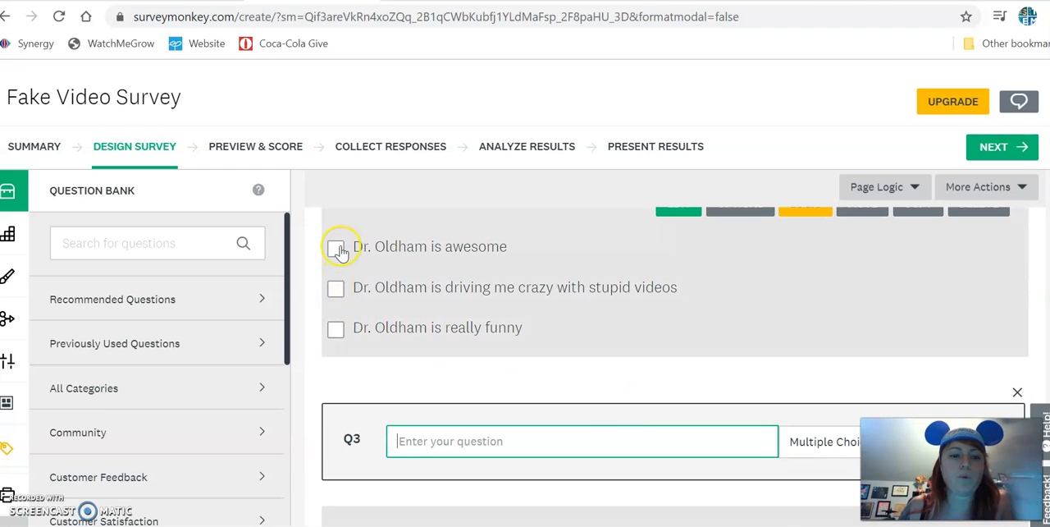
scroll(856, 347, down, 2)
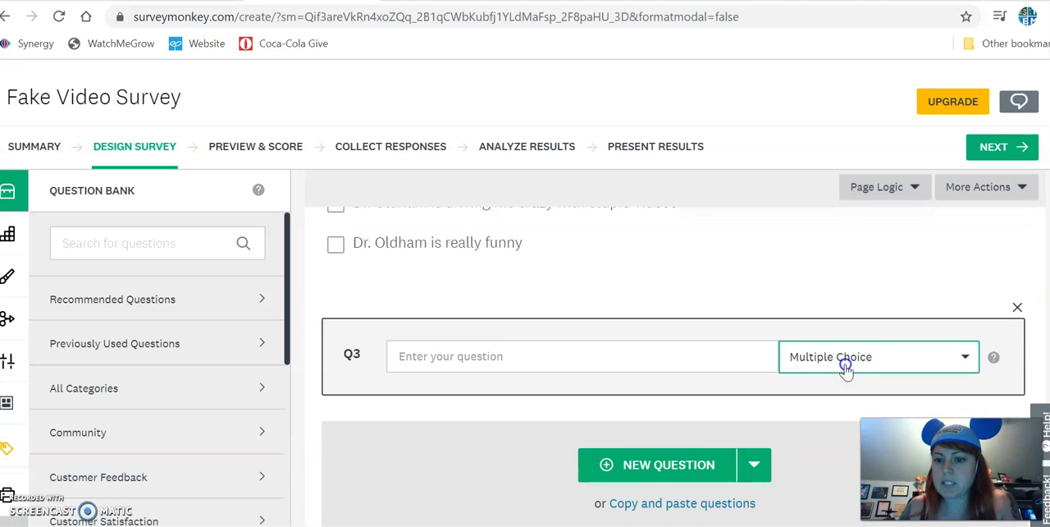
Set the third question's type to Single Textbox and enter "Why did you answer that way in the previous question?" as its text.
click(845, 366)
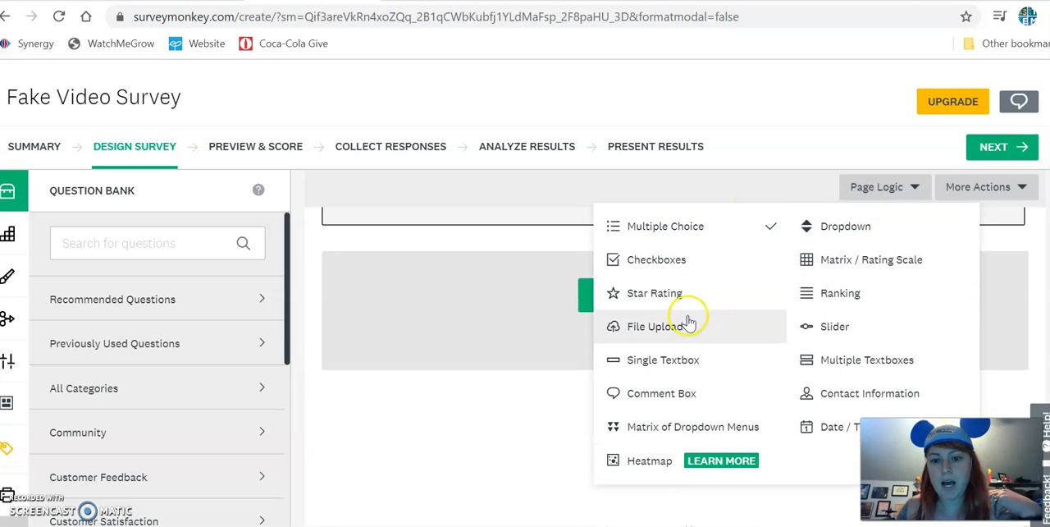
click(698, 371)
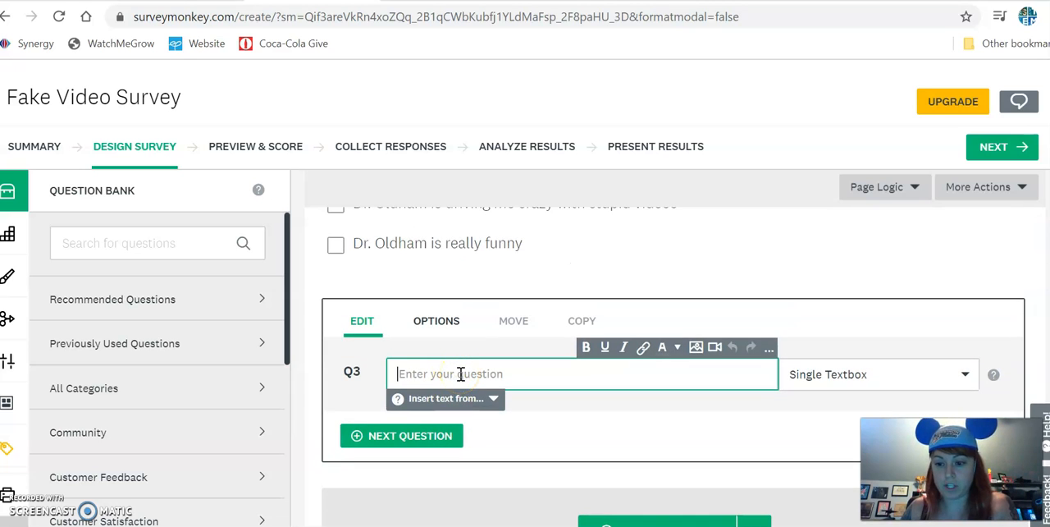
click(460, 374)
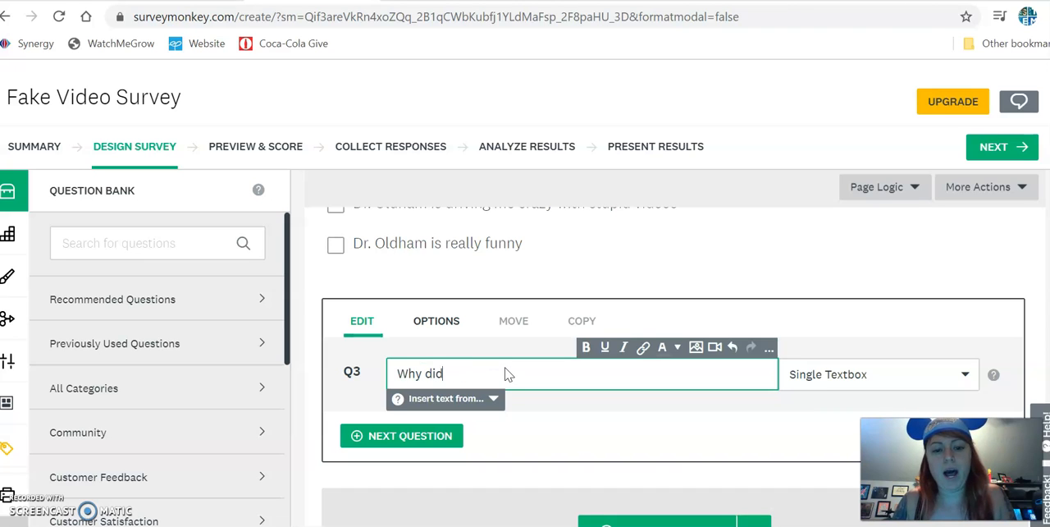
text(Why did you answer that way in the previous question?)
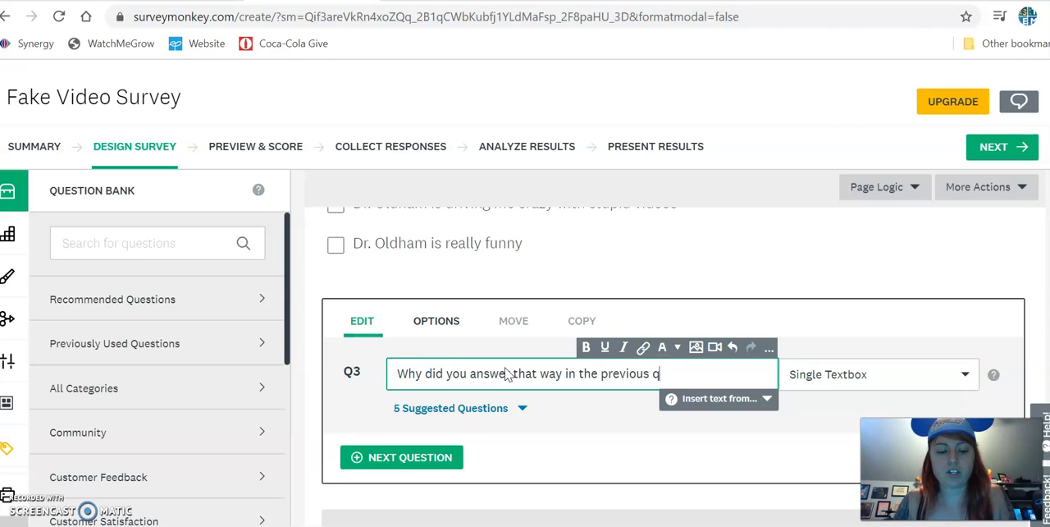
Save the textbox question and finish adding questions, leaving out the empty fourth one.
click(434, 458)
mouse_move(430, 450)
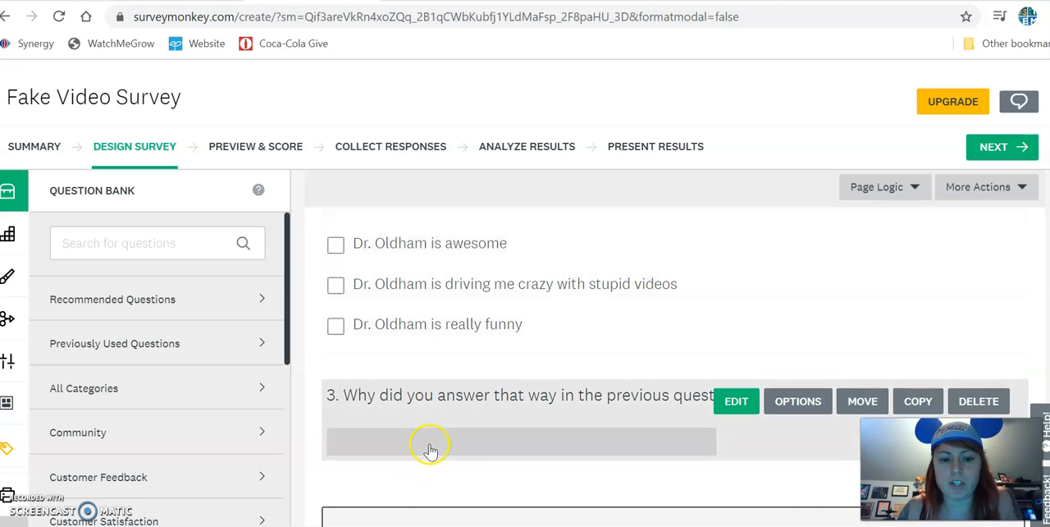
scroll(747, 310, down, 4)
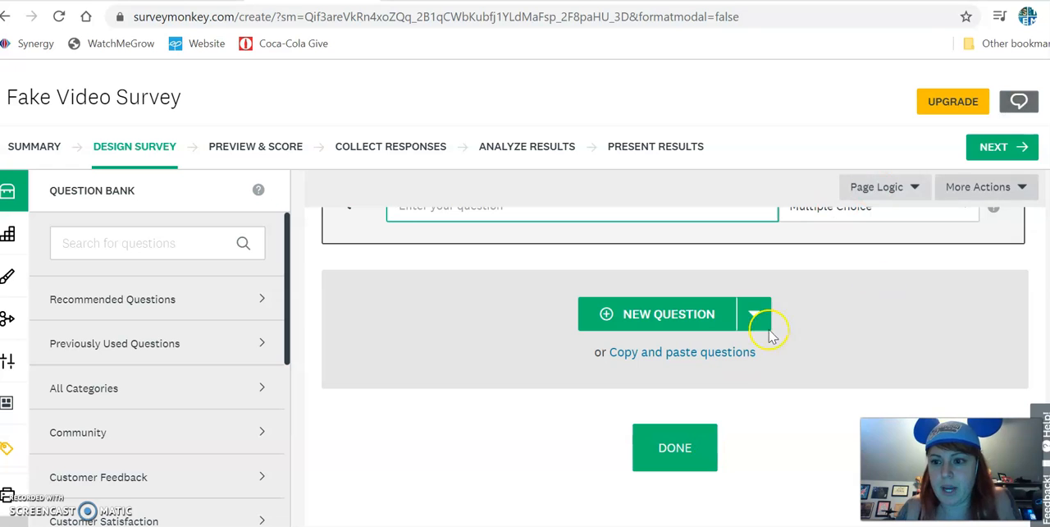
click(682, 447)
scroll(714, 364, up, 4)
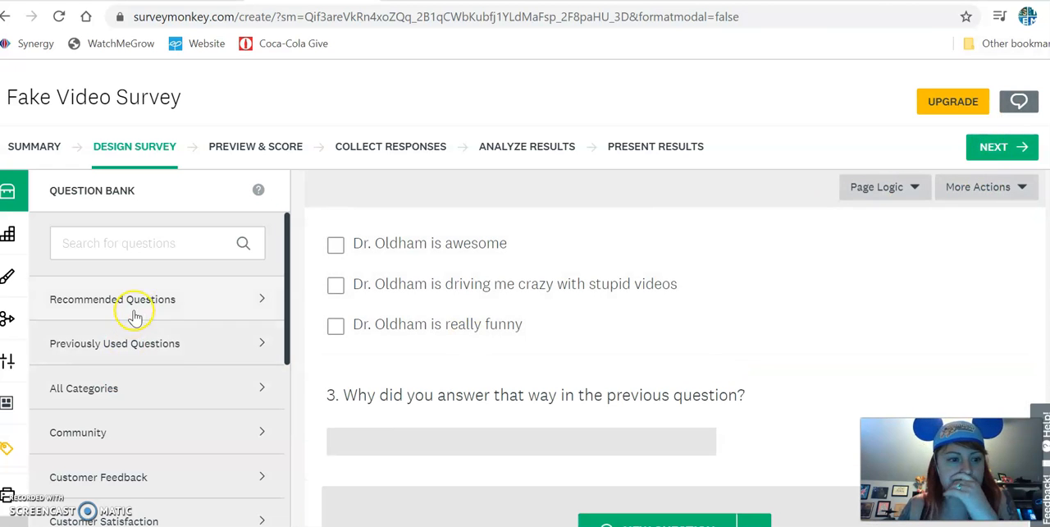
scroll(137, 316, down, 1)
Proceed to the survey preview and look through all three questions as respondents see them.
click(994, 148)
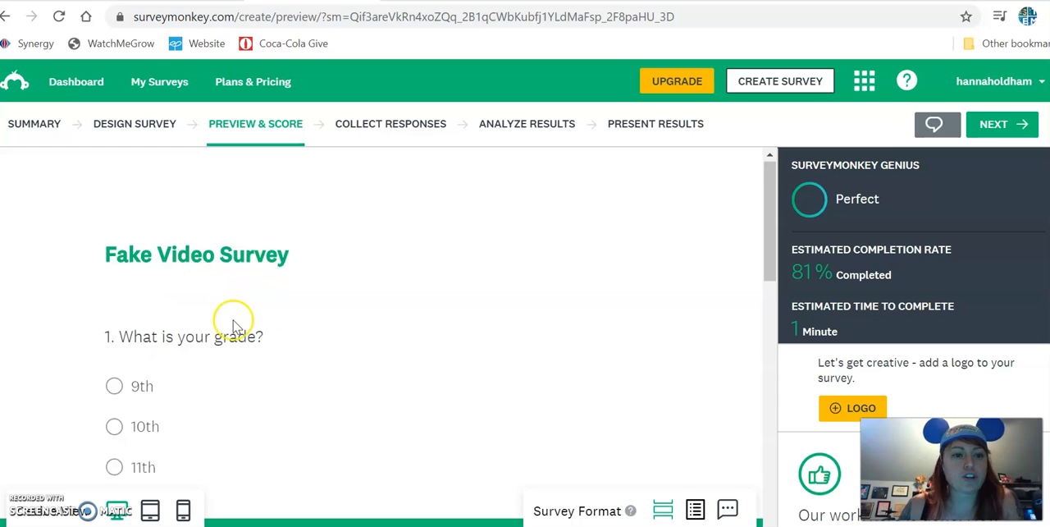
scroll(234, 321, down, 5)
scroll(234, 327, down, 3)
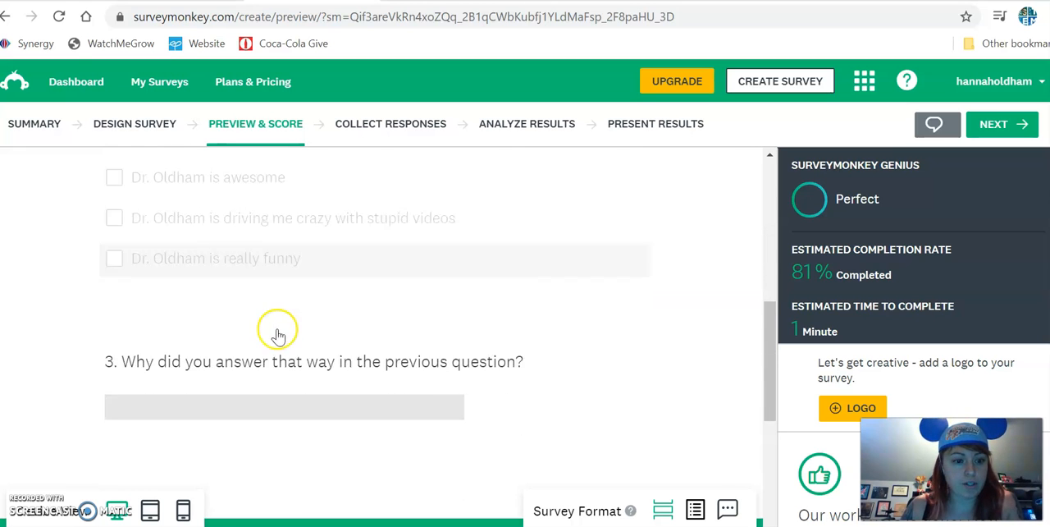
scroll(434, 423, down, 3)
scroll(422, 328, up, 5)
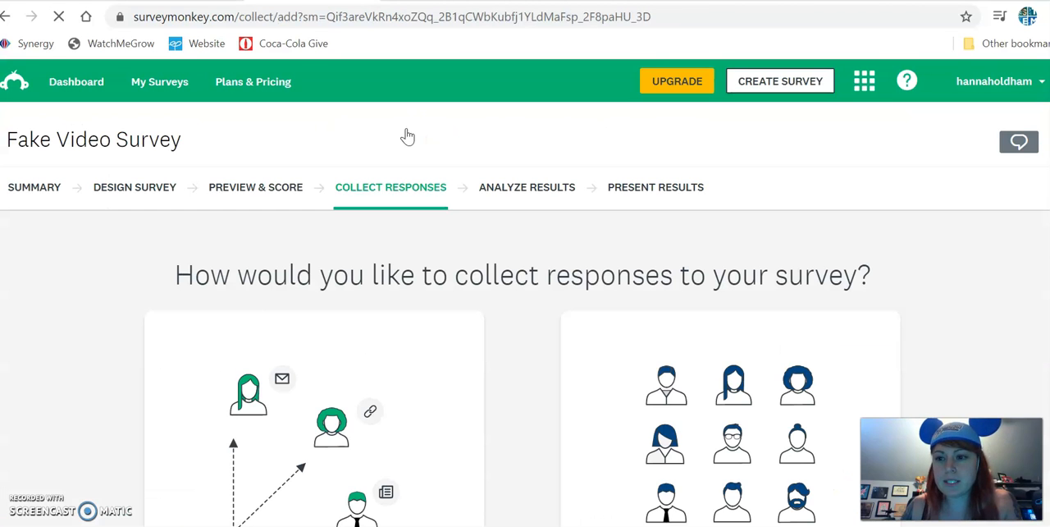
In the response collection stage, choose to send the survey your own way and create a web link for it.
scroll(496, 275, down, 3)
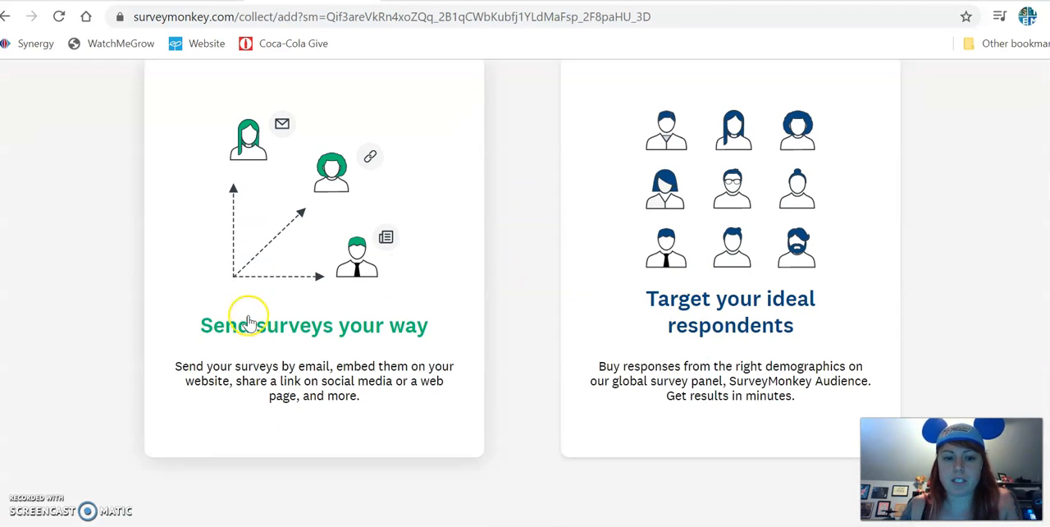
click(273, 259)
scroll(258, 287, up, 1)
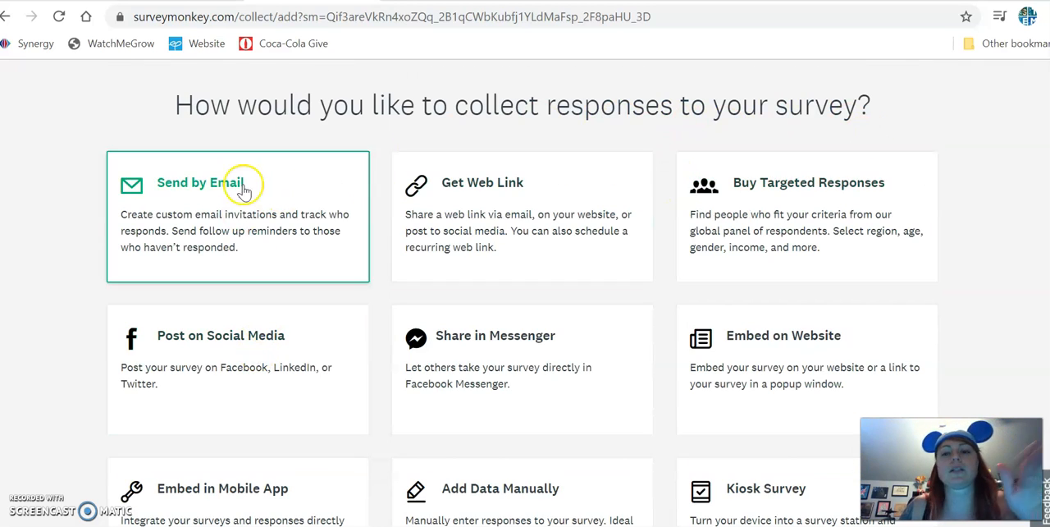
click(487, 227)
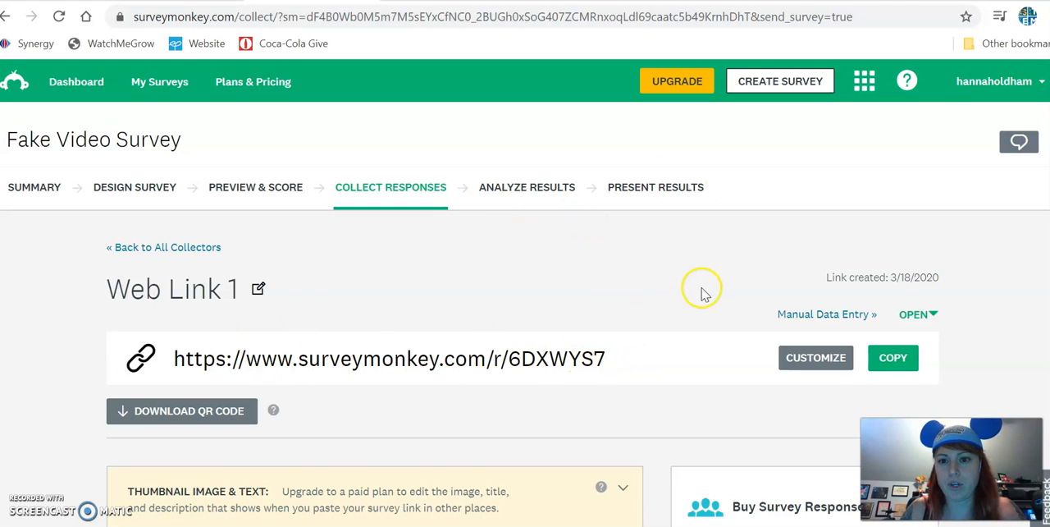
Review the web link's collector settings, including multiple responses, response editing, anonymous responses and instant results.
scroll(702, 289, down, 8)
scroll(414, 352, up, 8)
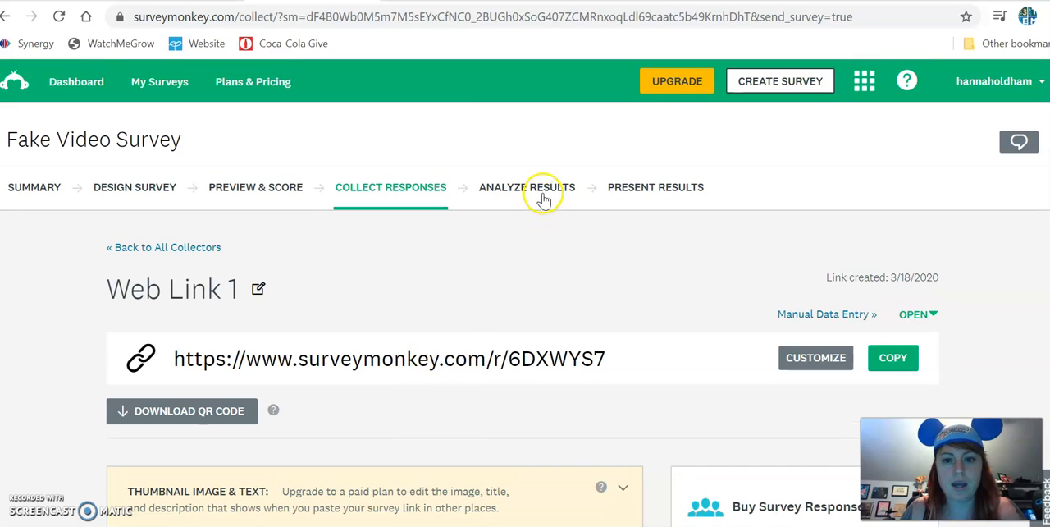
scroll(468, 352, down, 3)
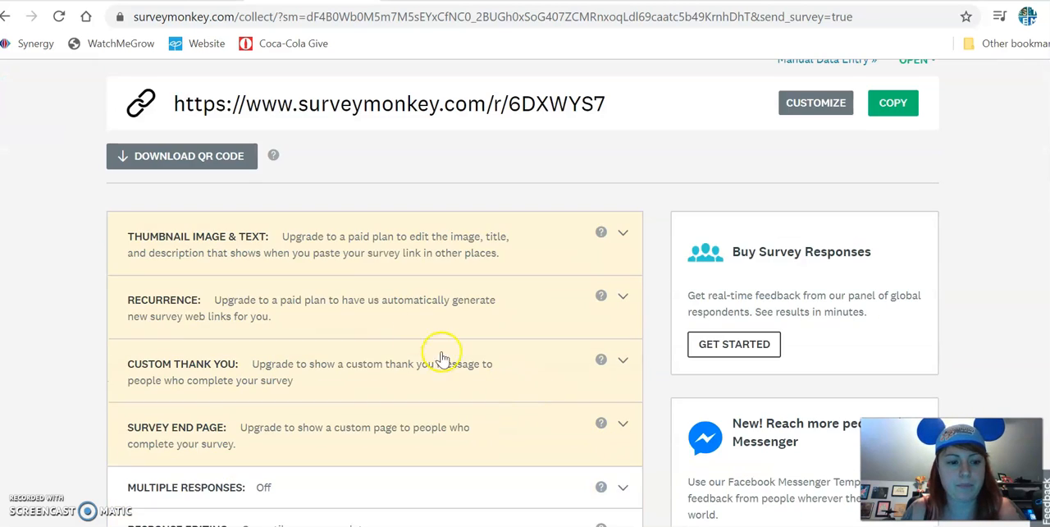
scroll(385, 373, down, 1)
scroll(398, 460, down, 1)
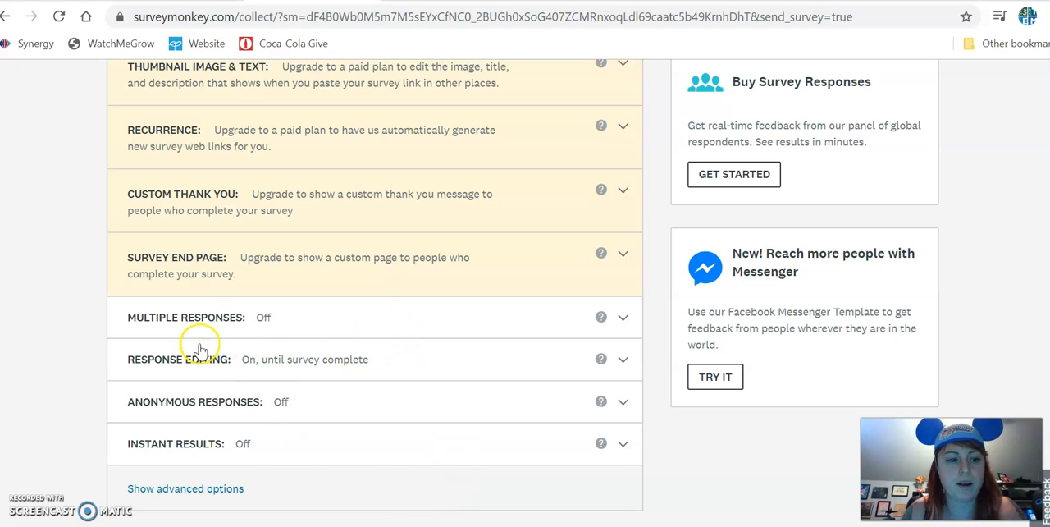
scroll(458, 441, up, 5)
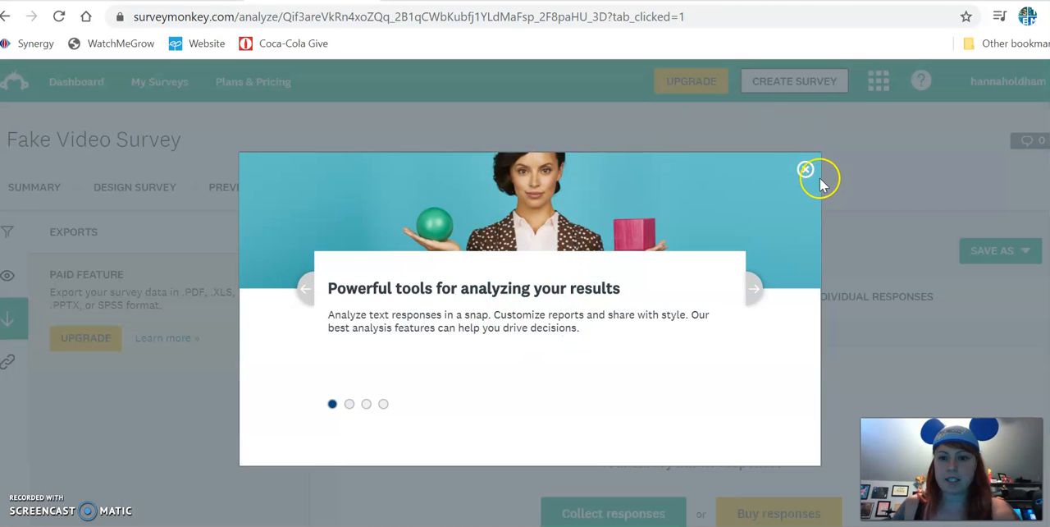
Dismiss the promotional window on the results analysis page and look over the response summary and the options for saving results.
click(805, 172)
scroll(663, 353, down, 2)
scroll(663, 353, up, 1)
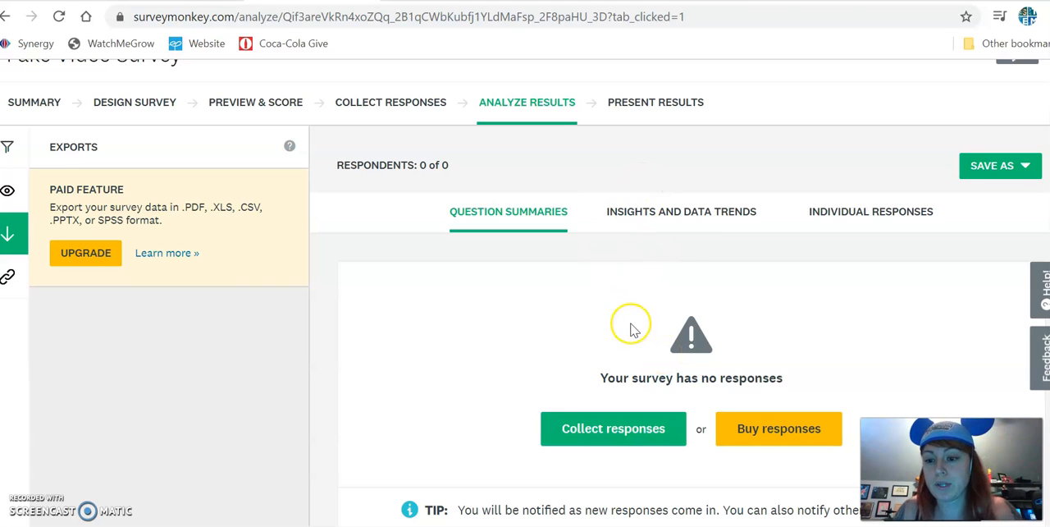
click(1044, 427)
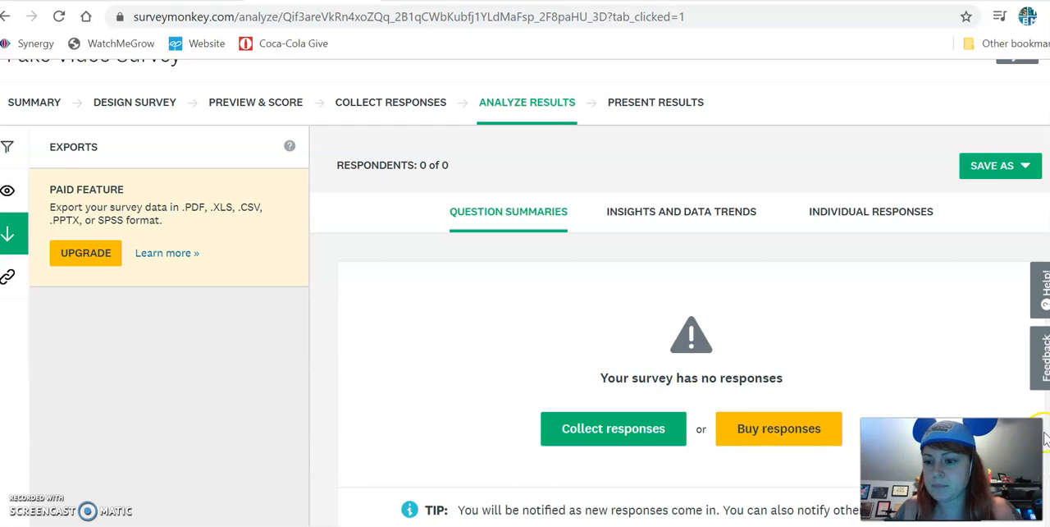
scroll(587, 361, up, 2)
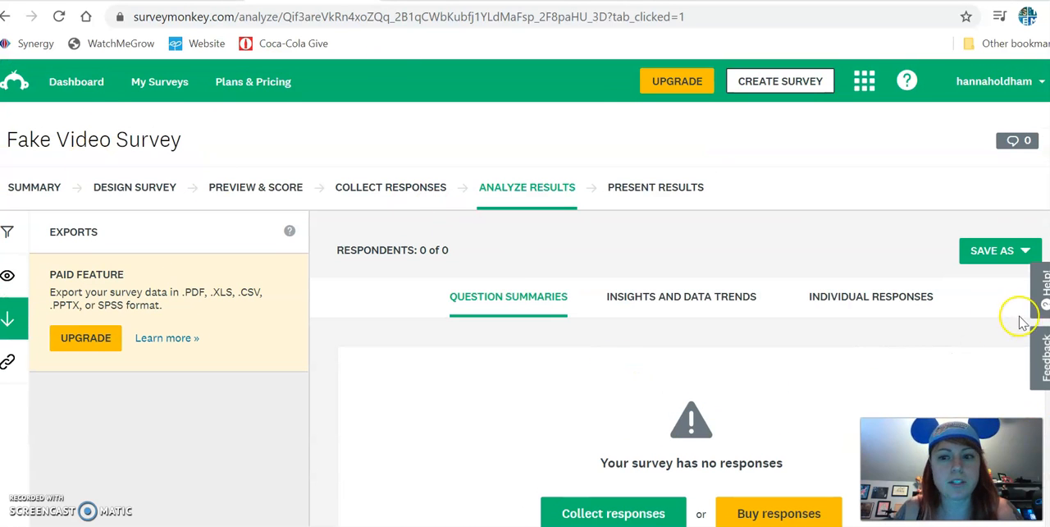
click(1003, 256)
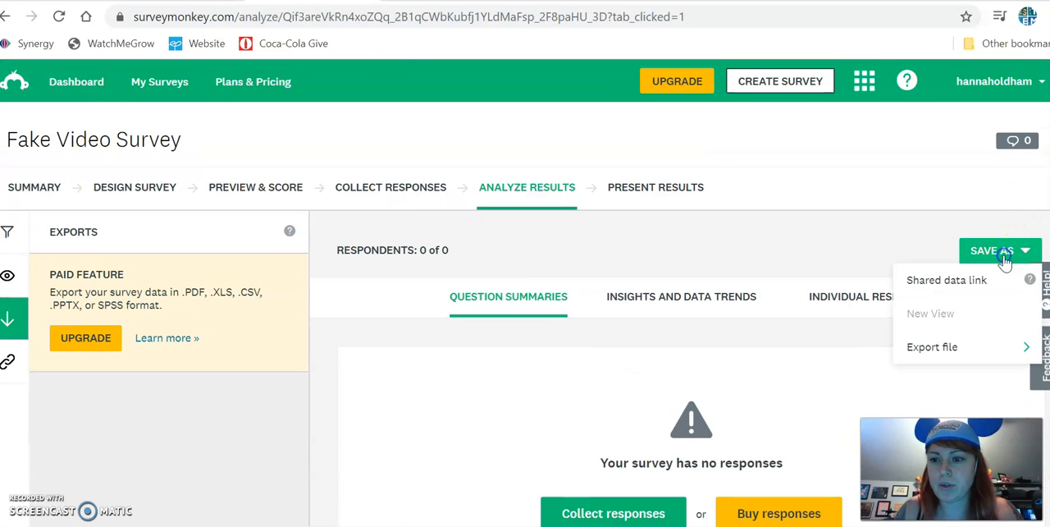
click(780, 247)
Go to the list of surveys and open "Dress For Success: Question Set 1 (Fall 2020)".
click(160, 85)
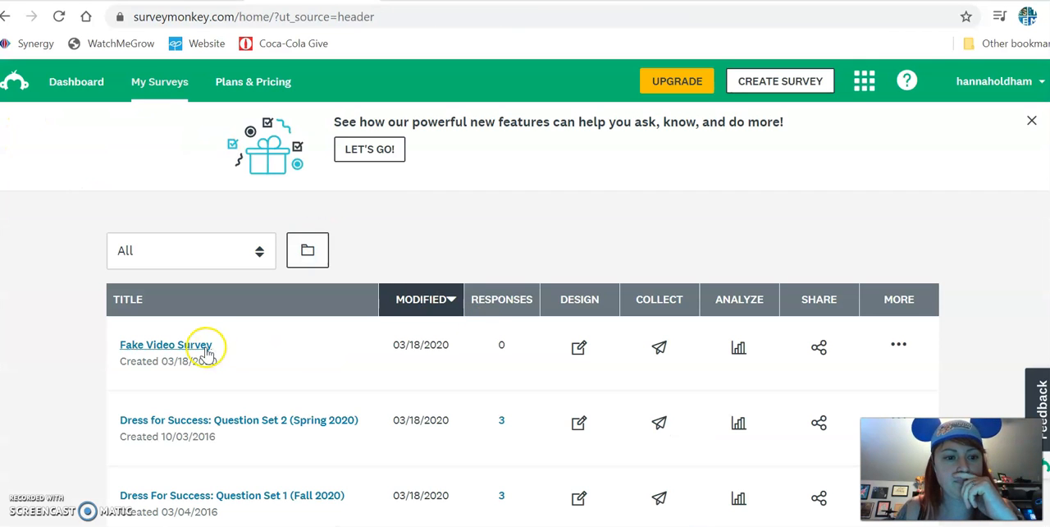
scroll(484, 372, down, 5)
scroll(402, 394, up, 1)
scroll(369, 391, up, 2)
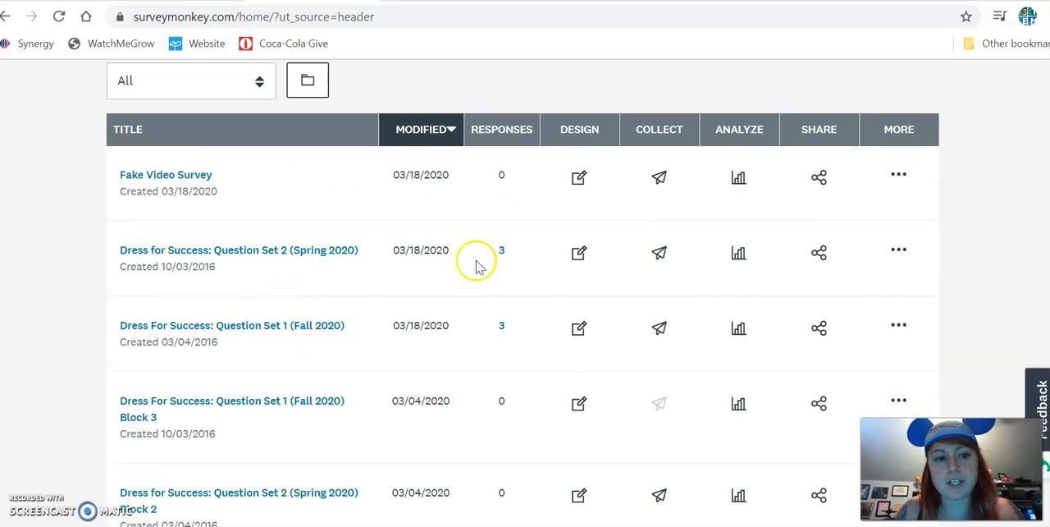
click(252, 325)
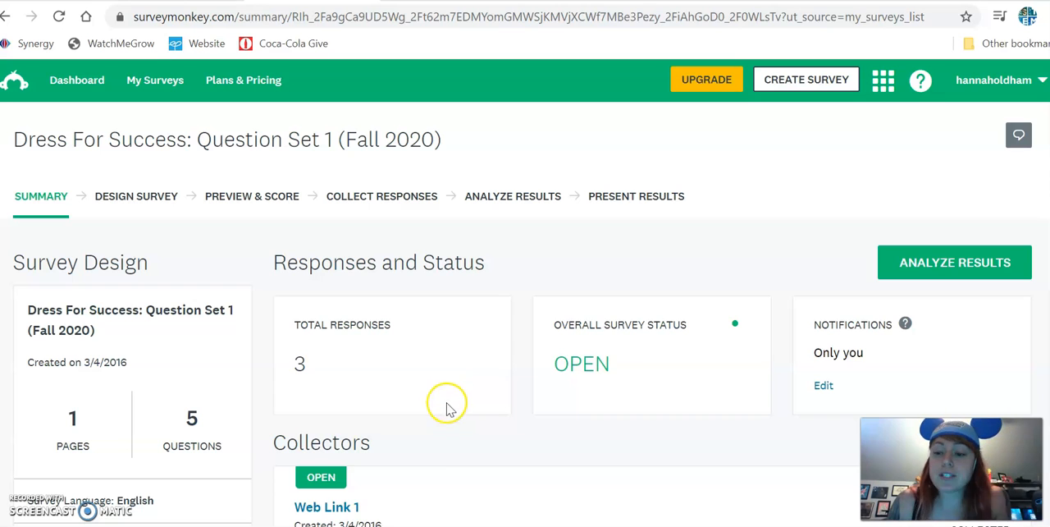
Examine the survey's summary page, including its total responses, web link collector and response volume chart.
scroll(176, 416, down, 1)
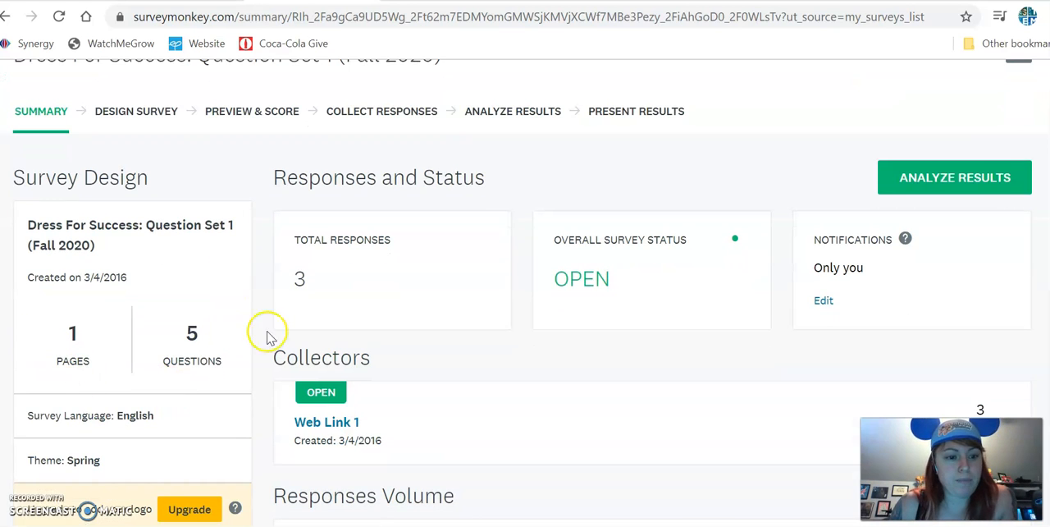
scroll(247, 306, down, 1)
scroll(996, 339, down, 1)
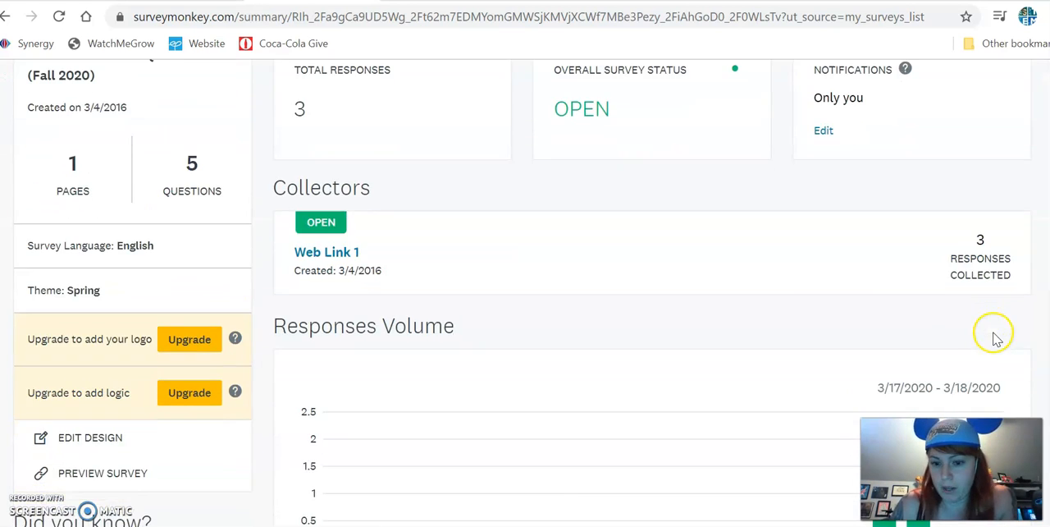
scroll(617, 323, down, 3)
scroll(617, 323, up, 5)
scroll(760, 321, down, 4)
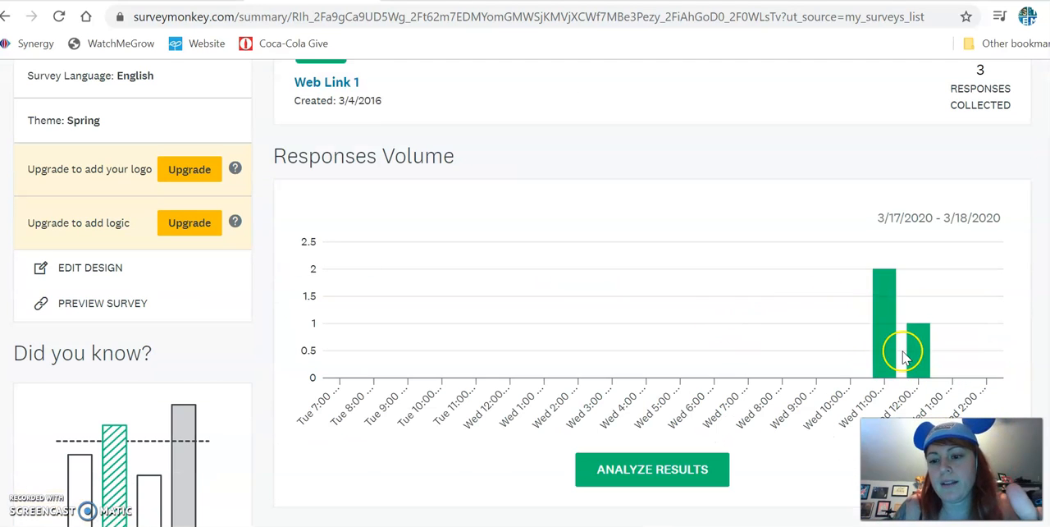
scroll(907, 352, down, 4)
scroll(874, 236, up, 3)
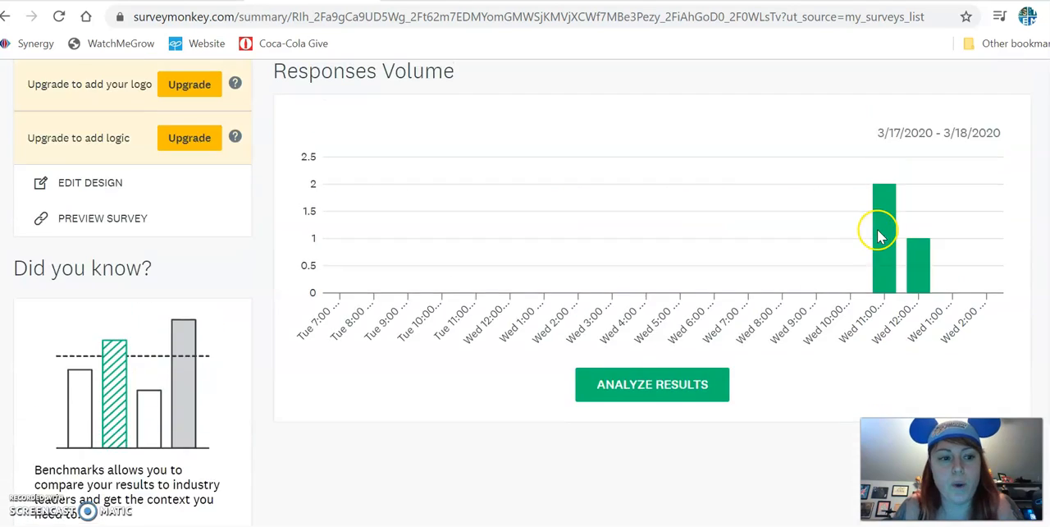
scroll(879, 236, up, 7)
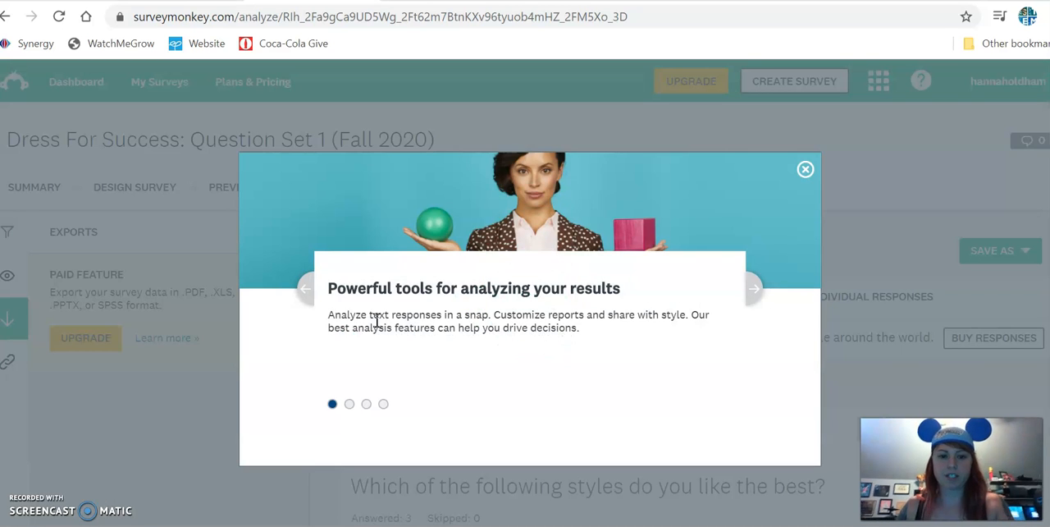
Dismiss the promotional window in the results analysis and examine the charts and answer tables of the first three questions.
click(805, 170)
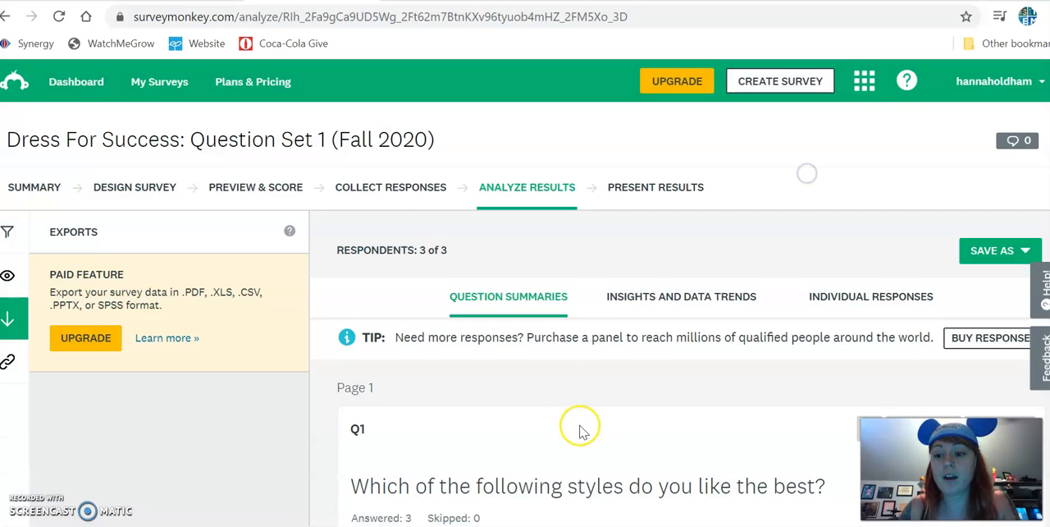
scroll(580, 427, down, 2)
scroll(582, 420, down, 2)
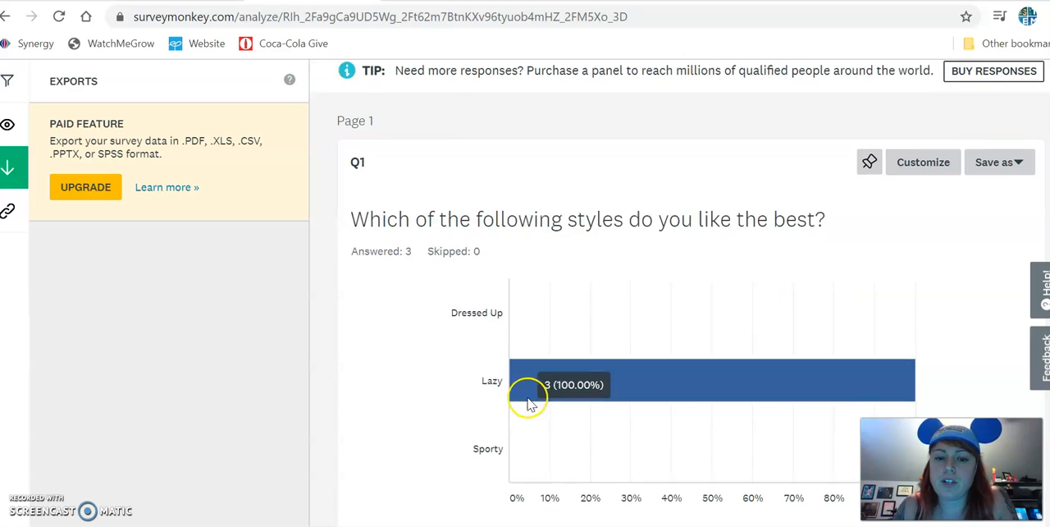
scroll(527, 399, down, 4)
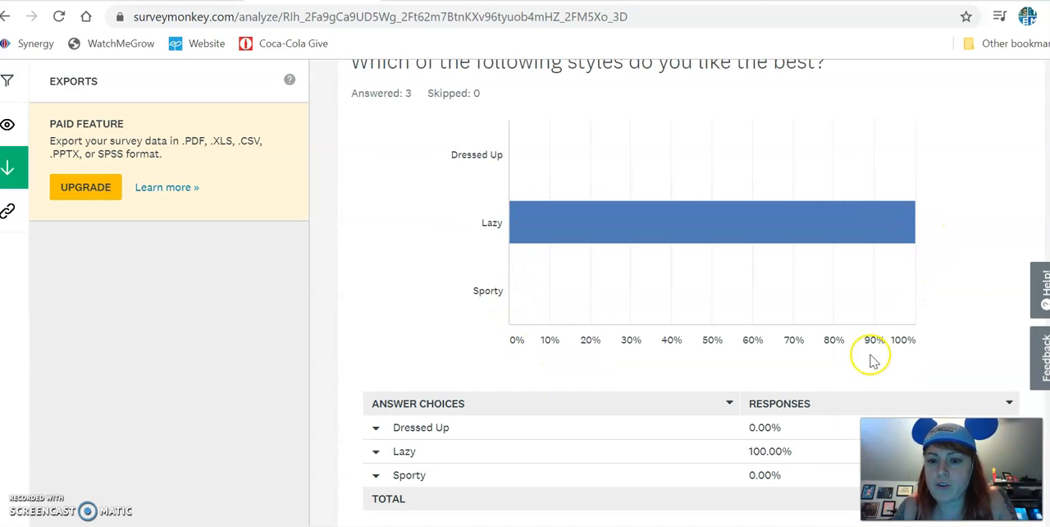
scroll(780, 427, down, 1)
scroll(378, 382, down, 4)
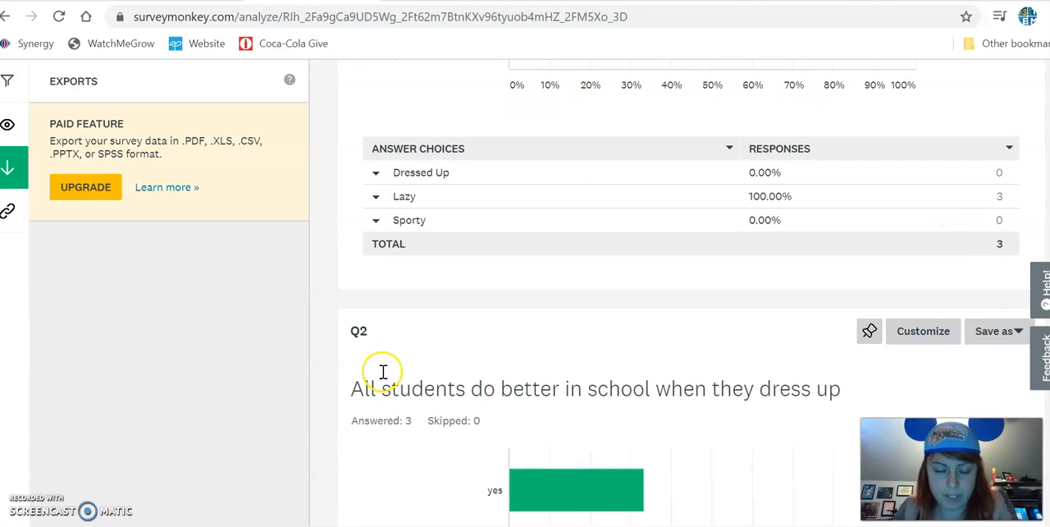
scroll(715, 305, down, 2)
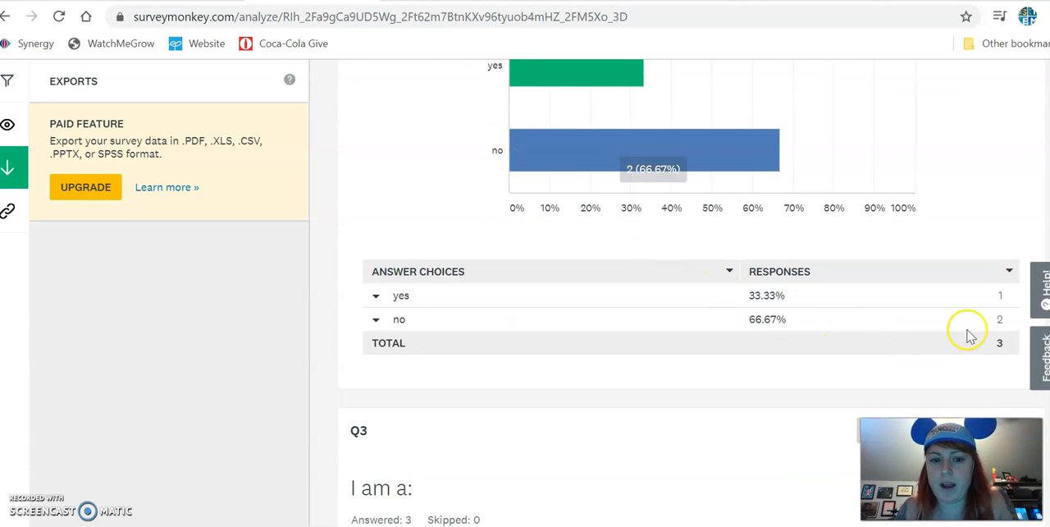
scroll(604, 369, down, 6)
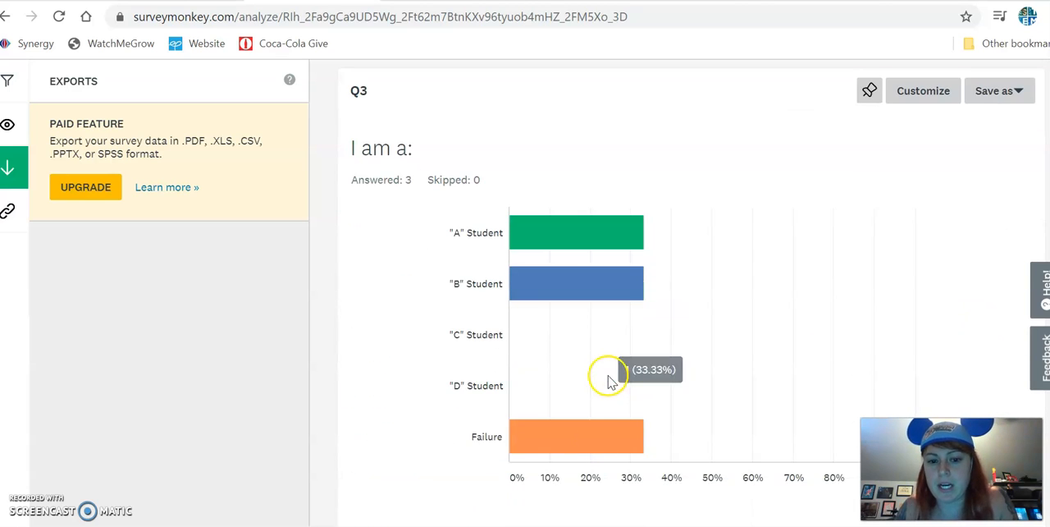
Examine the results of the last three questions, from "I am a:" through "Dressing up increases grades".
scroll(612, 328, up, 1)
scroll(622, 310, up, 1)
scroll(623, 314, down, 7)
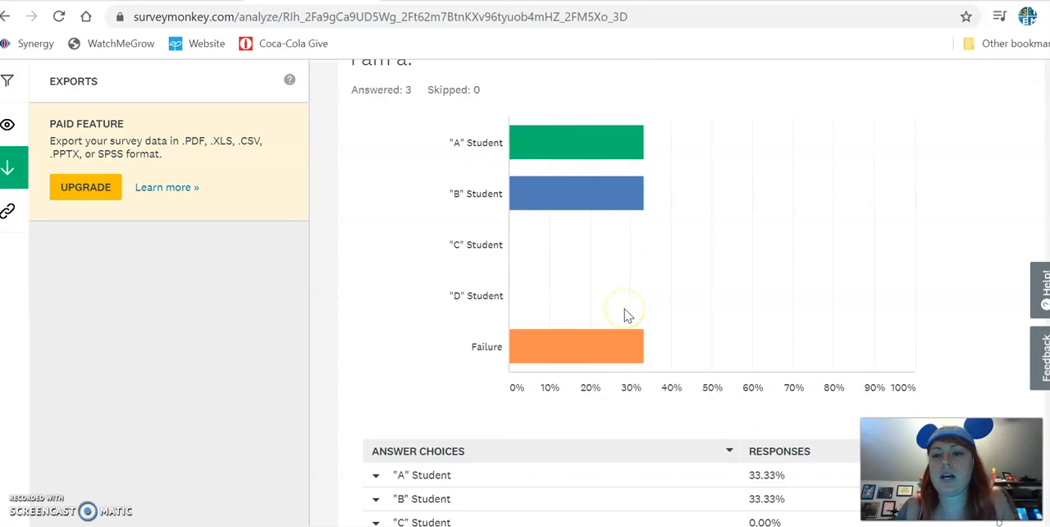
scroll(624, 314, down, 4)
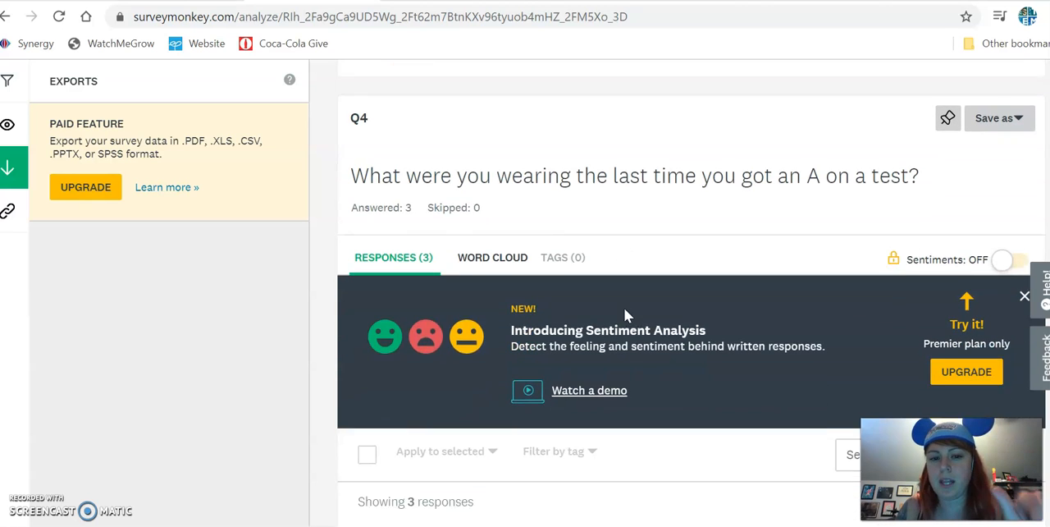
scroll(625, 309, down, 4)
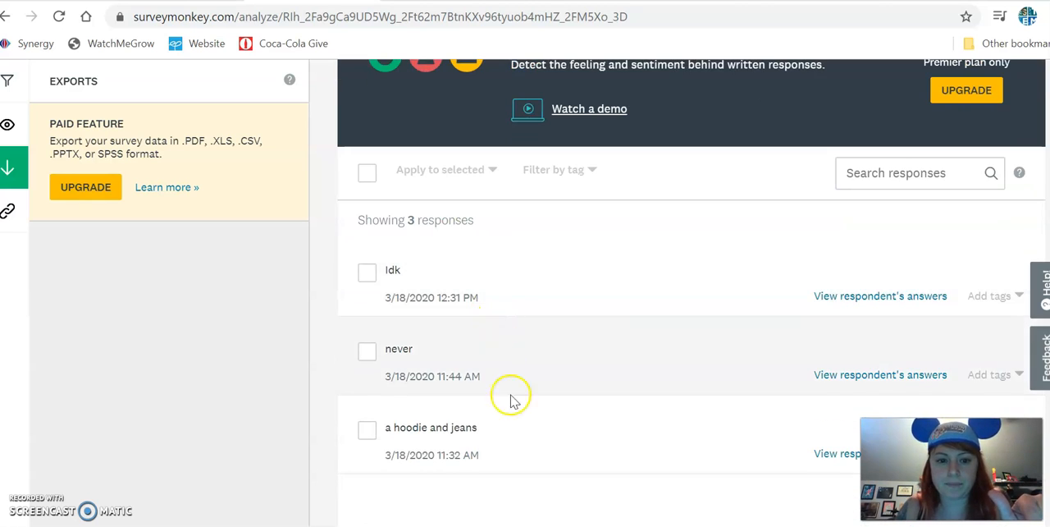
scroll(501, 446, down, 5)
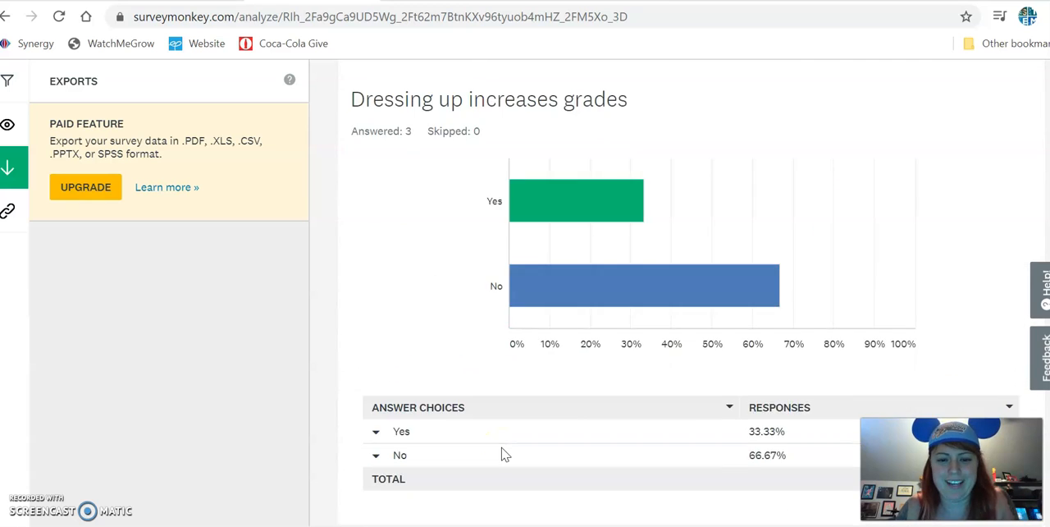
scroll(501, 451, up, 12)
scroll(502, 446, up, 8)
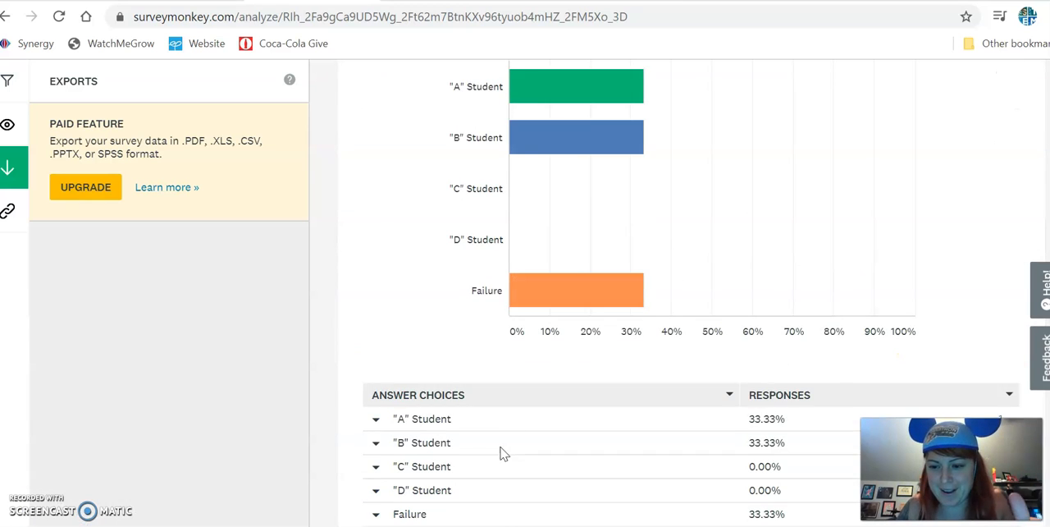
scroll(534, 306, up, 10)
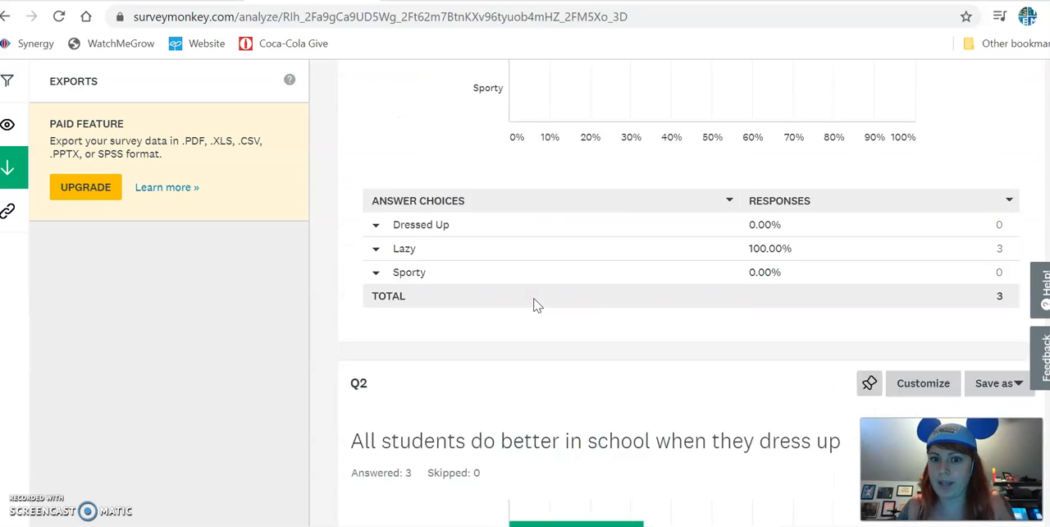
Dismiss the mail notification, open the individual responses and examine Respondent #3's completion details and answers to all five questions.
mouse_move(642, 161)
scroll(643, 161, up, 6)
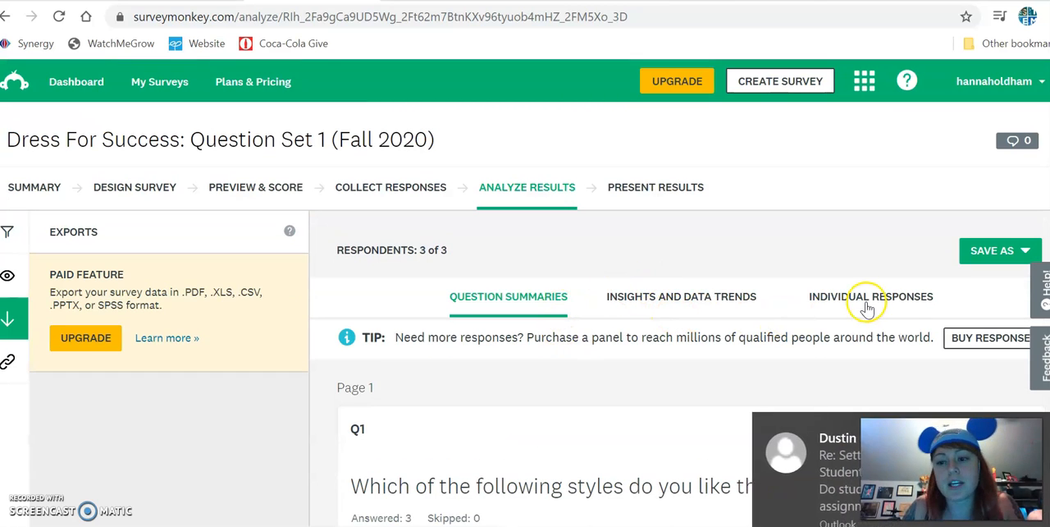
click(1046, 429)
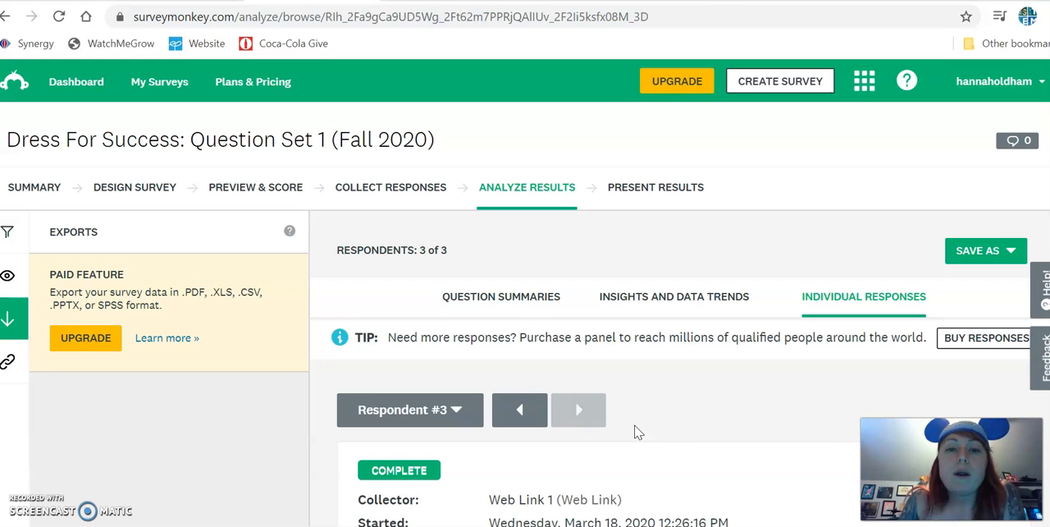
scroll(632, 422, down, 2)
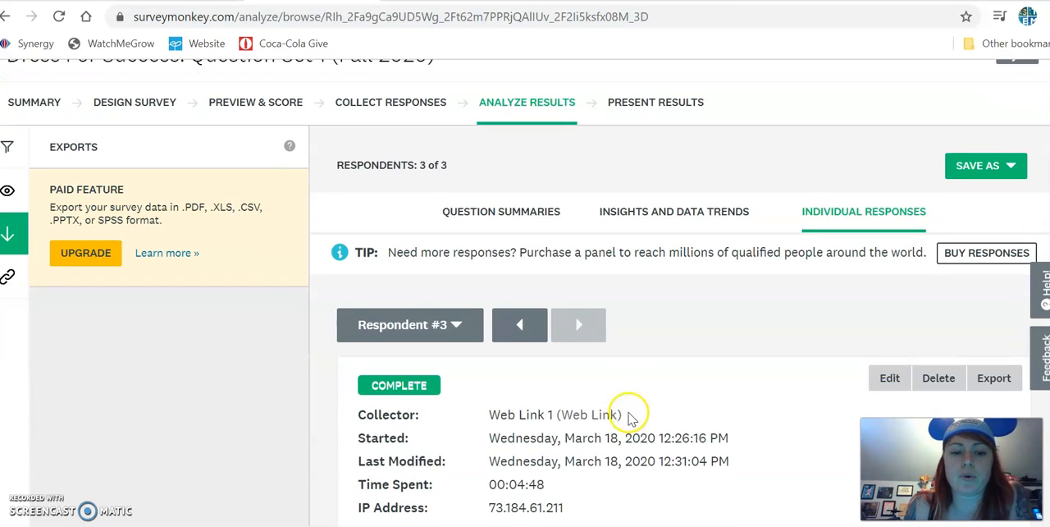
scroll(519, 320, down, 1)
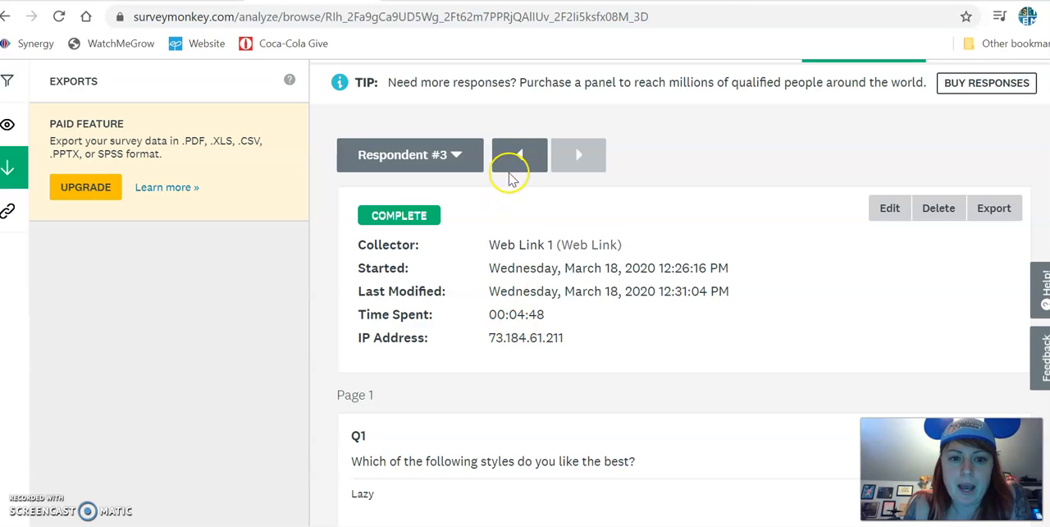
scroll(509, 240, down, 1)
scroll(441, 166, up, 1)
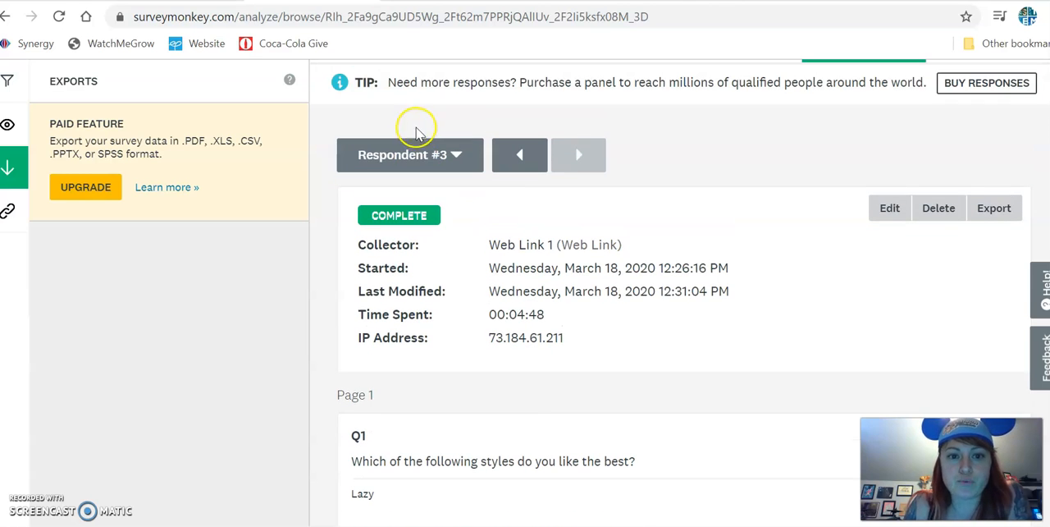
scroll(462, 211, down, 2)
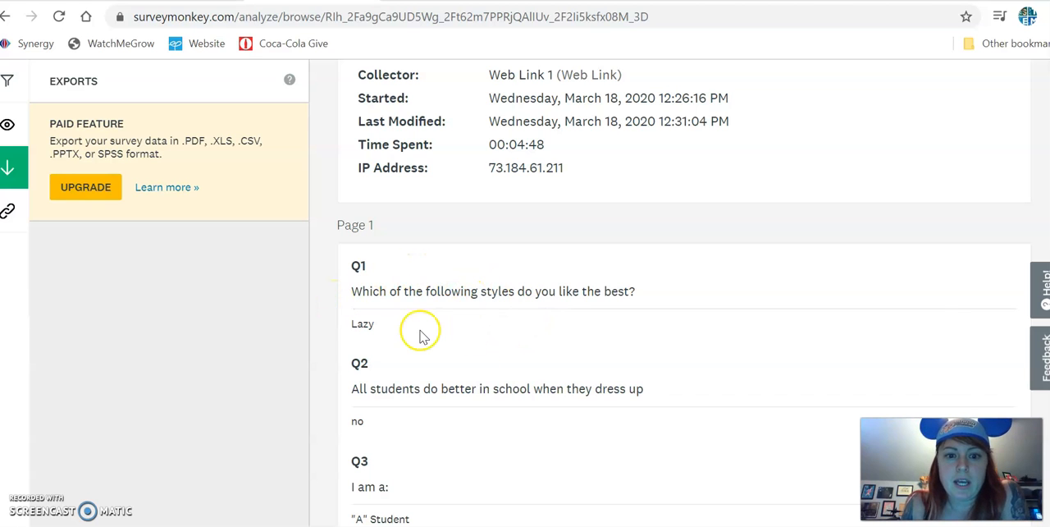
scroll(421, 335, down, 1)
scroll(435, 369, down, 3)
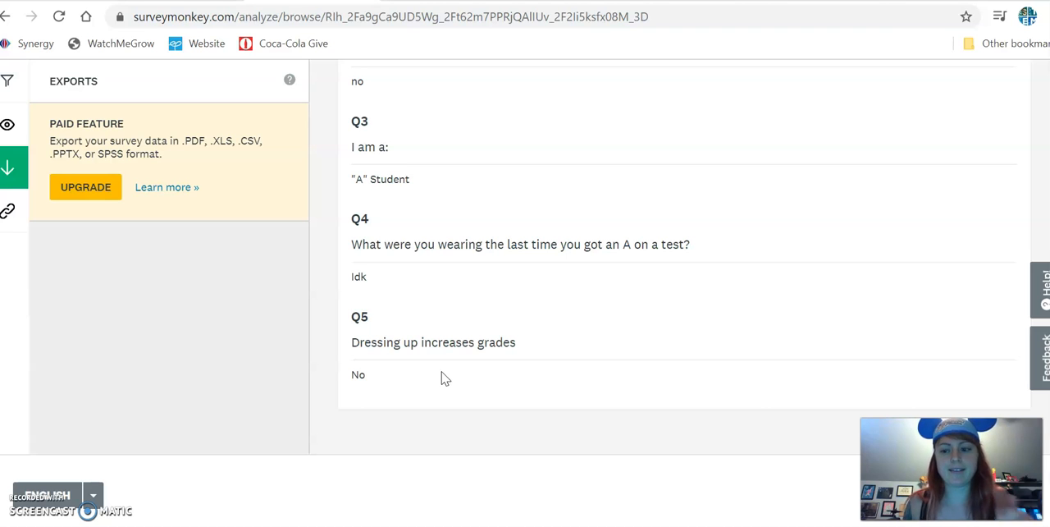
scroll(445, 405, up, 7)
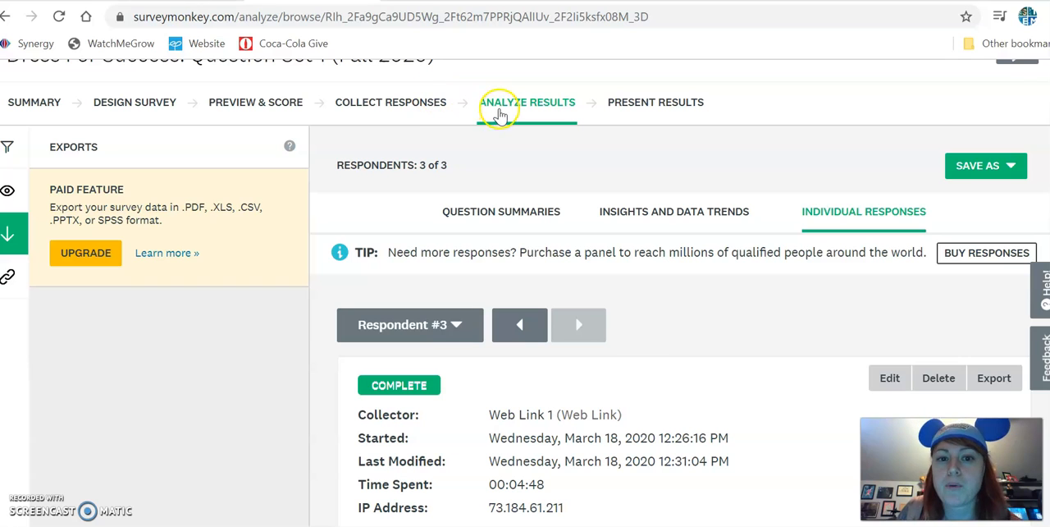
Return to the question summaries and review the charts and answer tables of the first three questions.
click(499, 114)
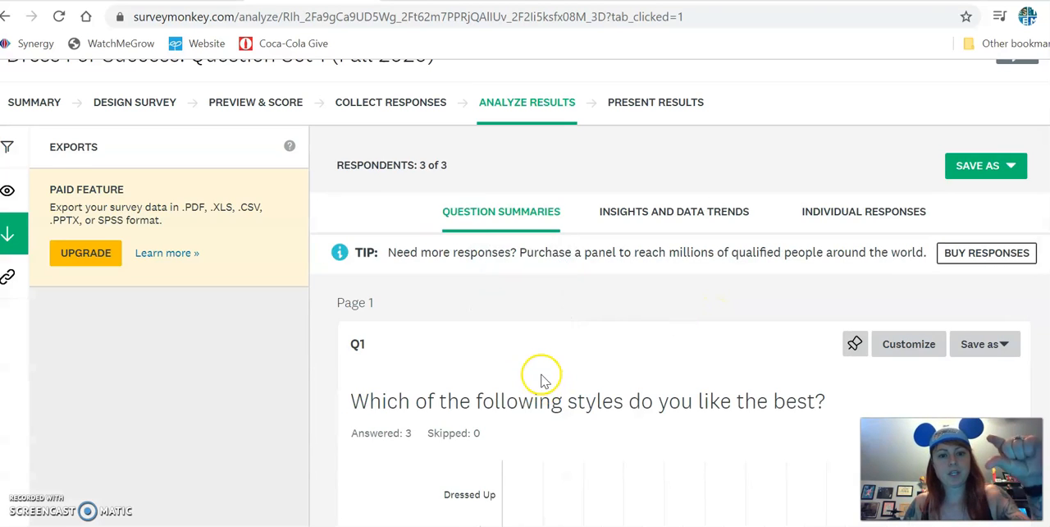
scroll(539, 369, down, 2)
scroll(526, 320, down, 1)
scroll(648, 334, down, 5)
scroll(648, 333, down, 4)
scroll(593, 218, down, 3)
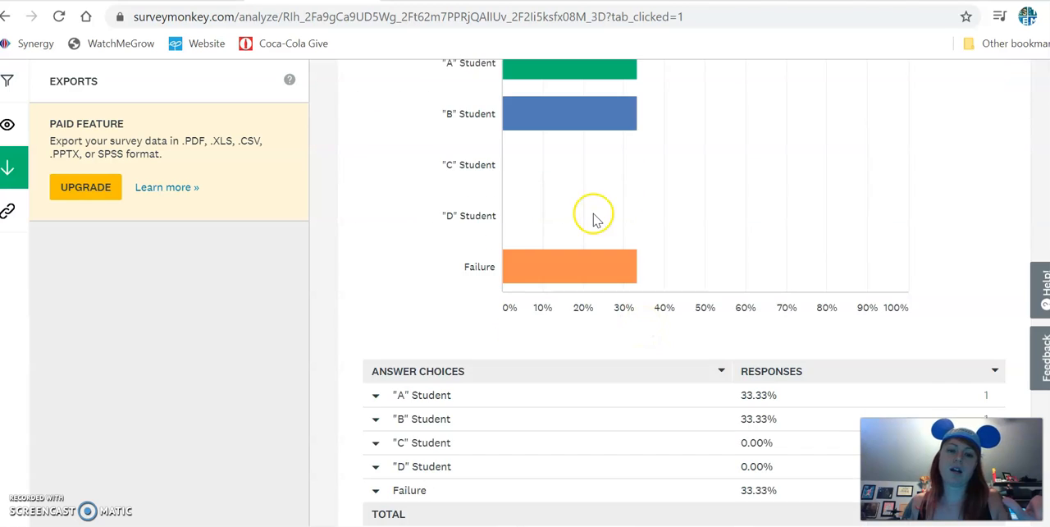
scroll(497, 476, up, 2)
scroll(540, 395, up, 12)
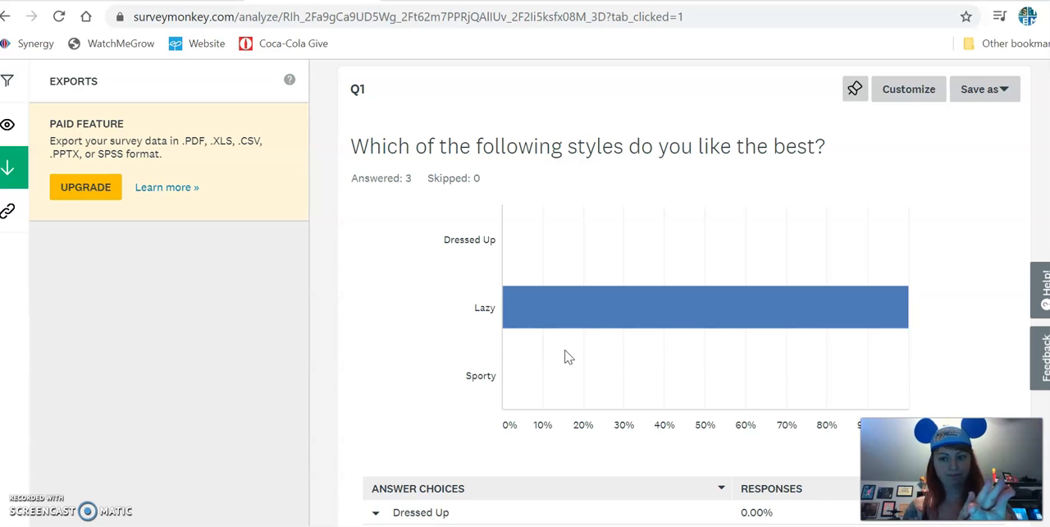
click(509, 321)
Reopen the individual responses and look over Respondent #3's details and the options for editing, deleting or exporting the response.
scroll(527, 320, up, 4)
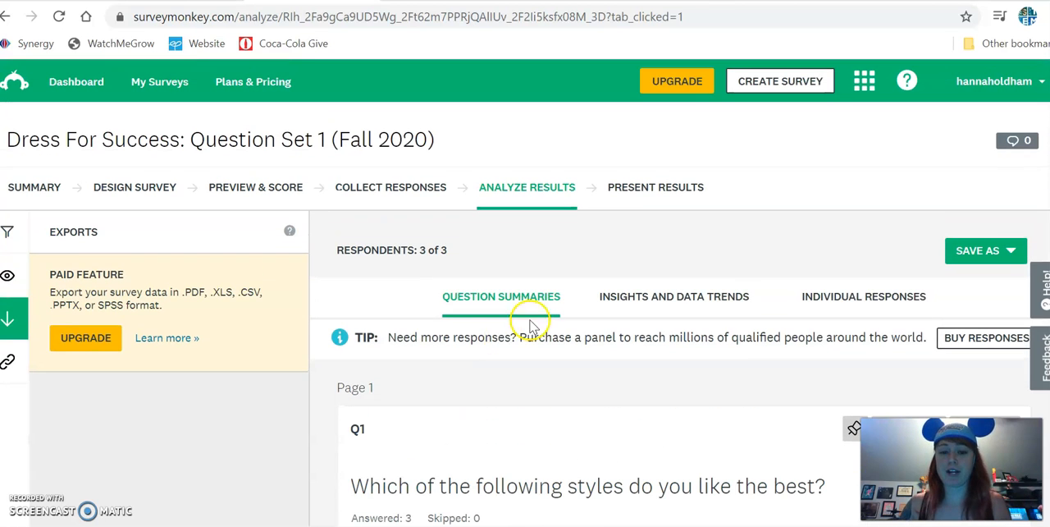
click(837, 297)
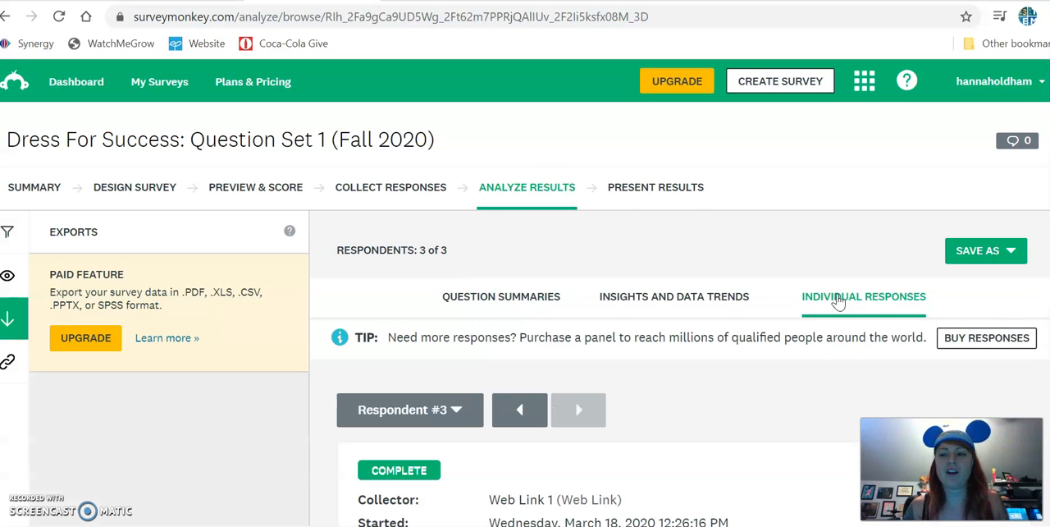
scroll(596, 395, down, 3)
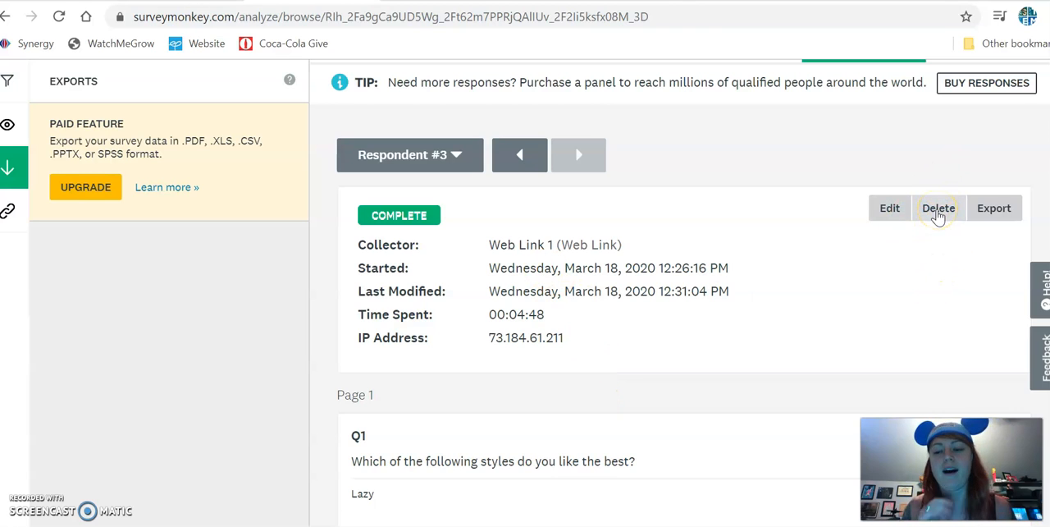
scroll(612, 392, up, 3)
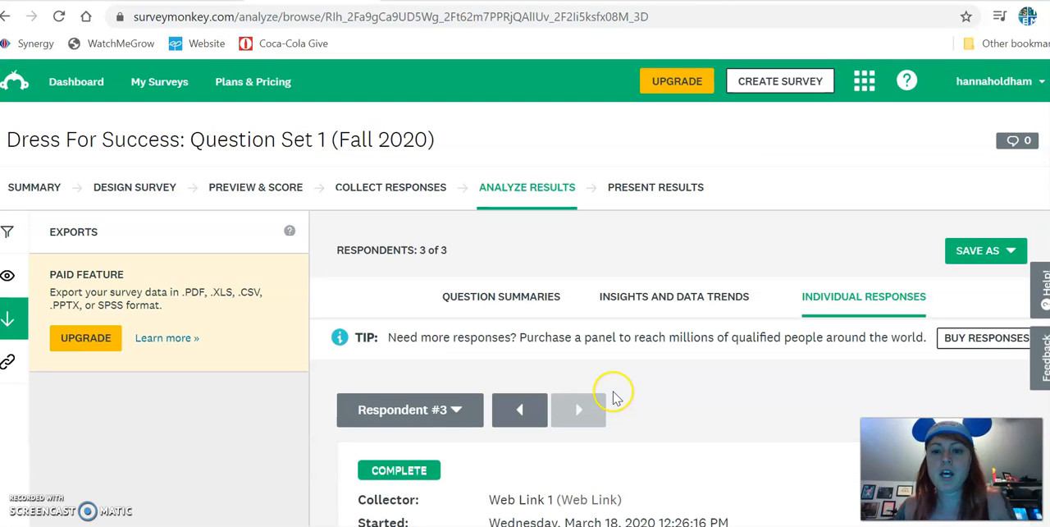